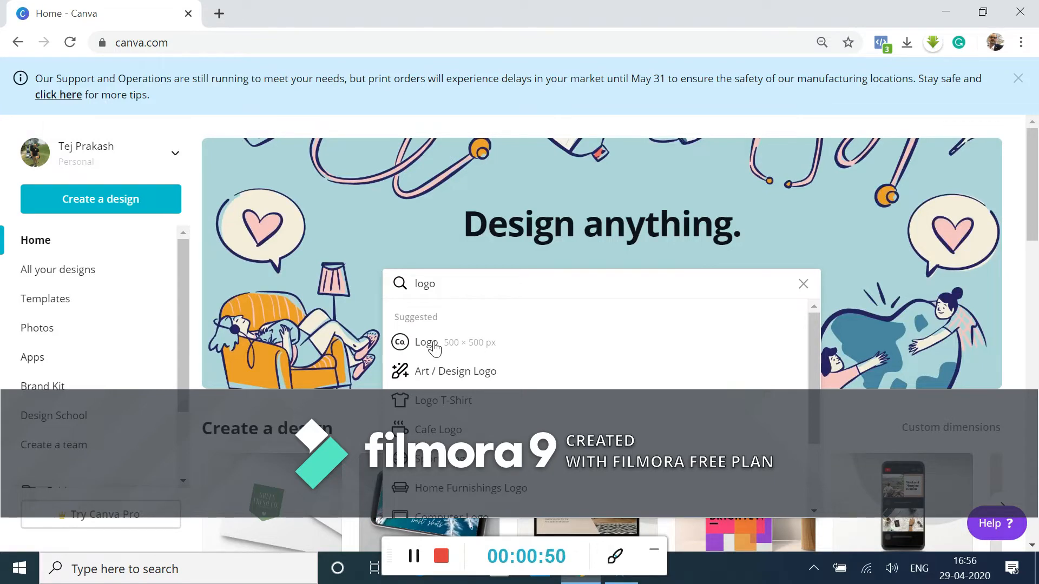
Browse the 500 × 500 px Logo templates and open the Shegassam Spa lotus design for editing
click(434, 345)
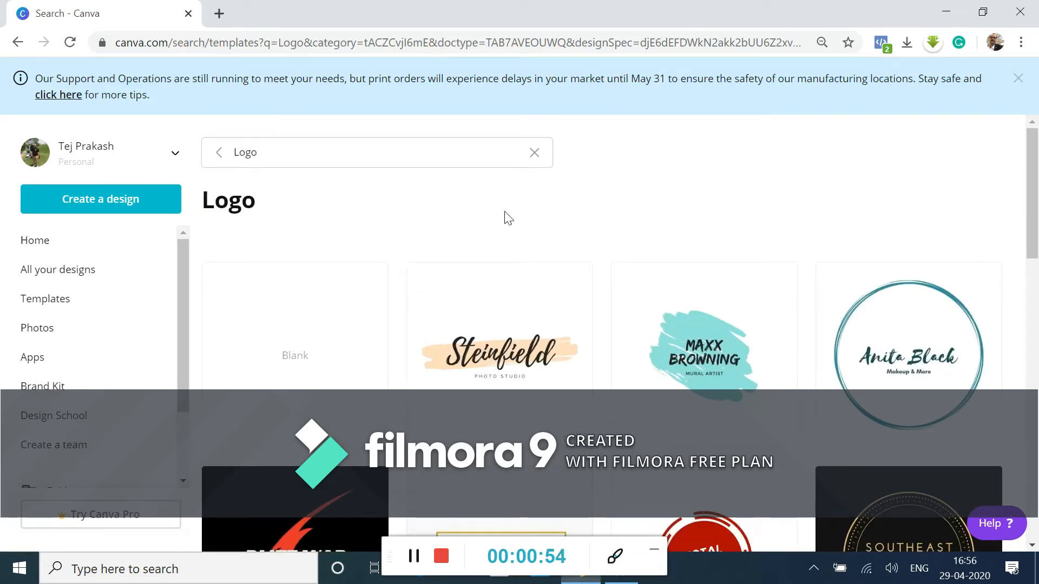
scroll(508, 217, down, 15)
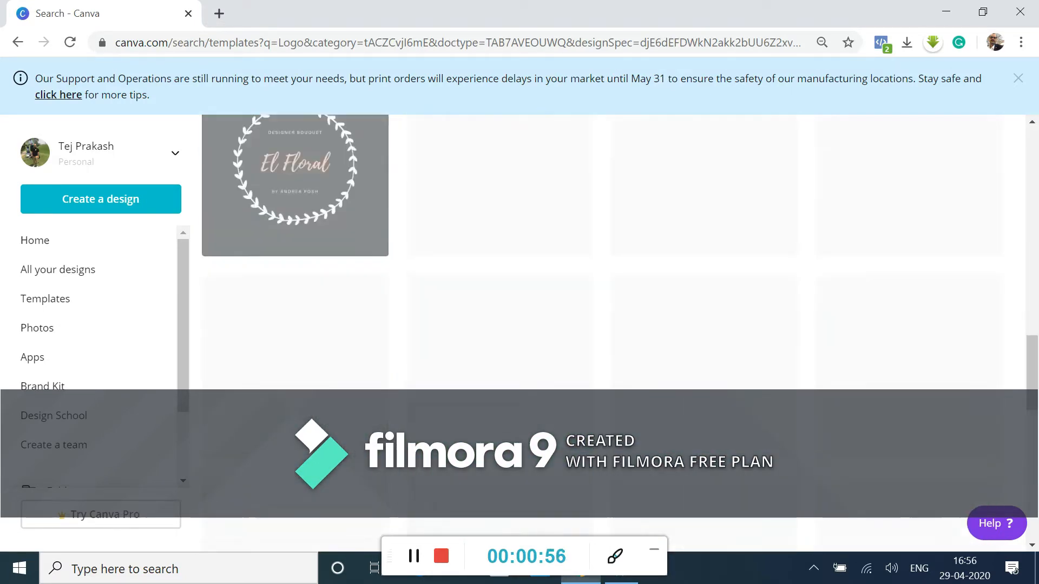
scroll(965, 343, up, 7)
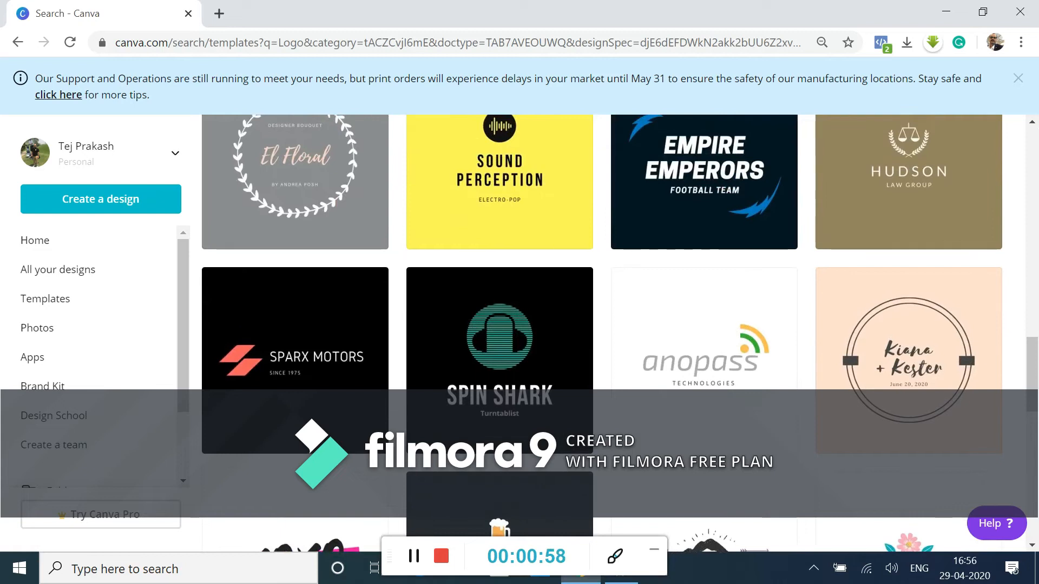
scroll(965, 343, down, 15)
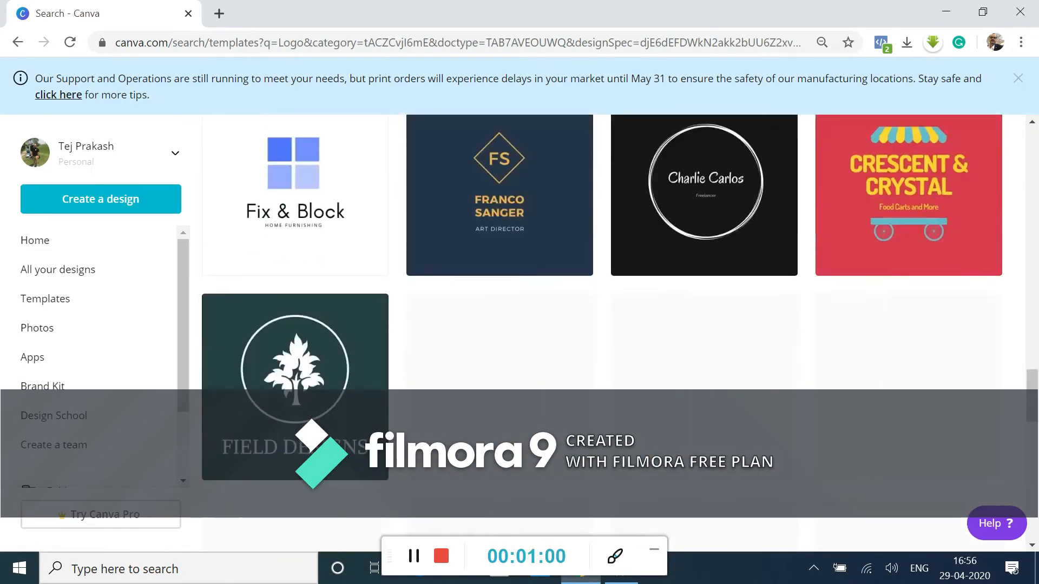
scroll(602, 303, down, 12)
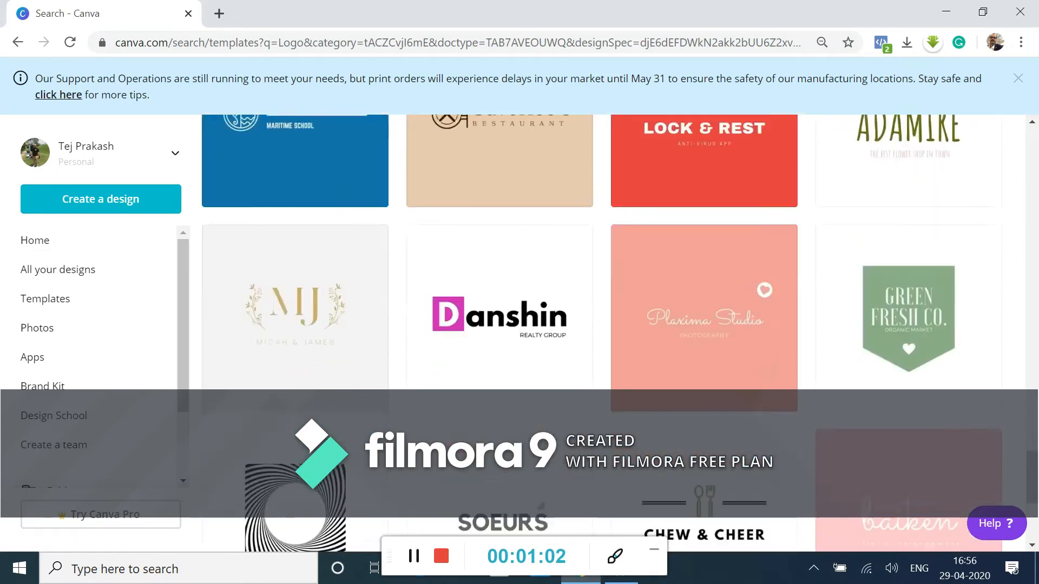
scroll(602, 303, down, 12)
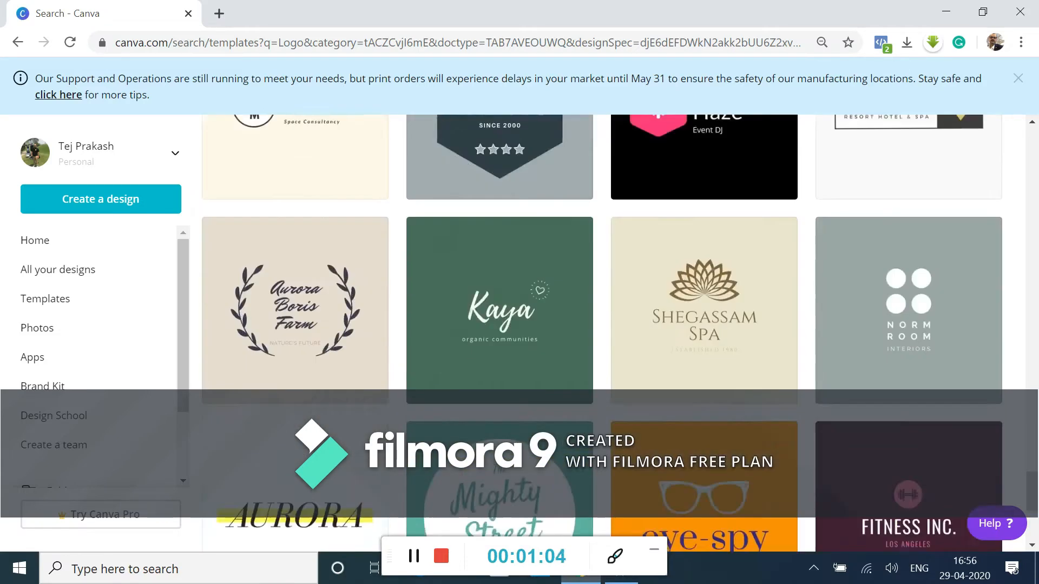
scroll(602, 338, up, 3)
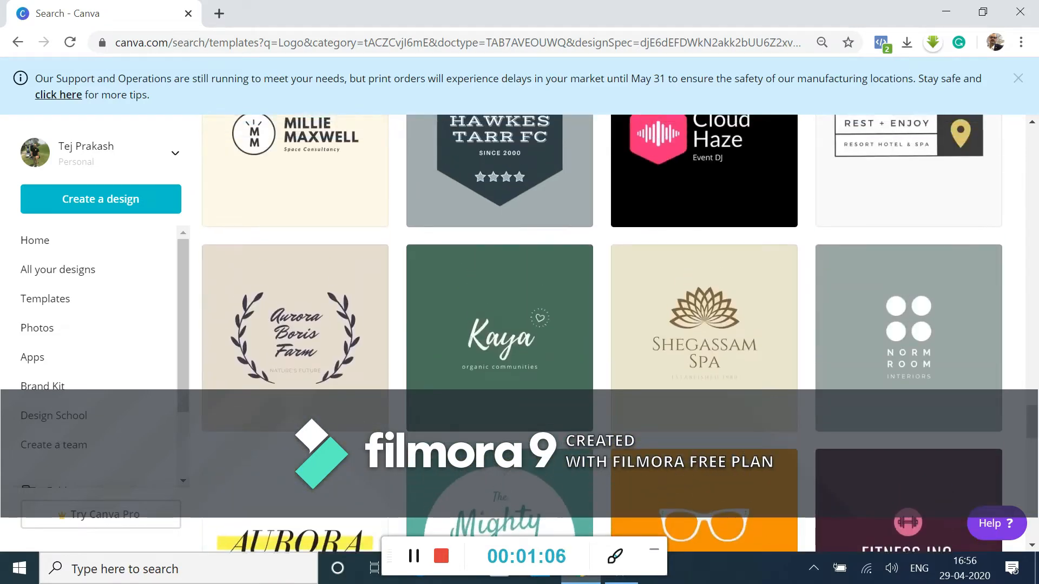
click(704, 338)
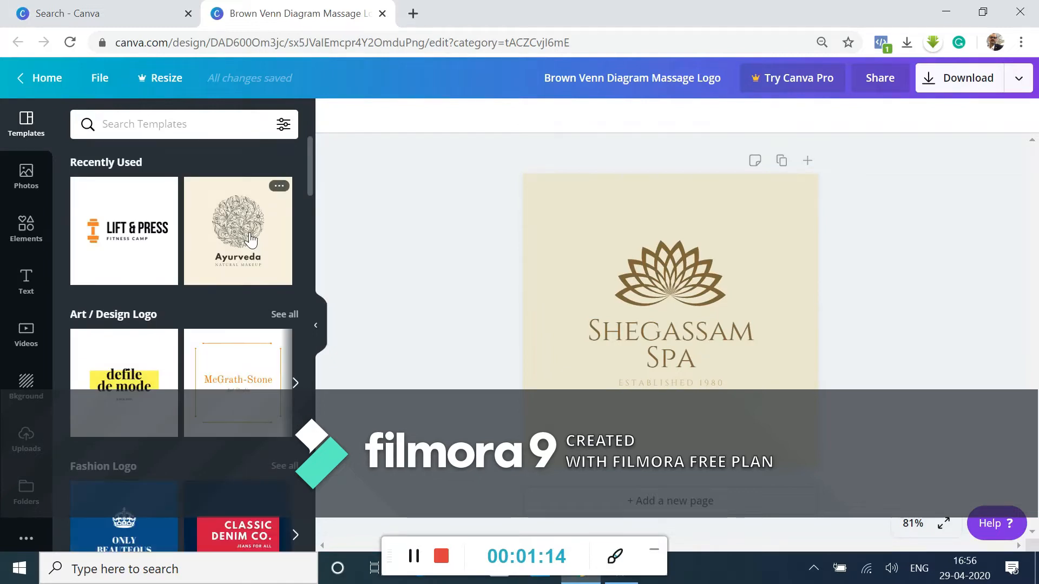
scroll(232, 260, down, 6)
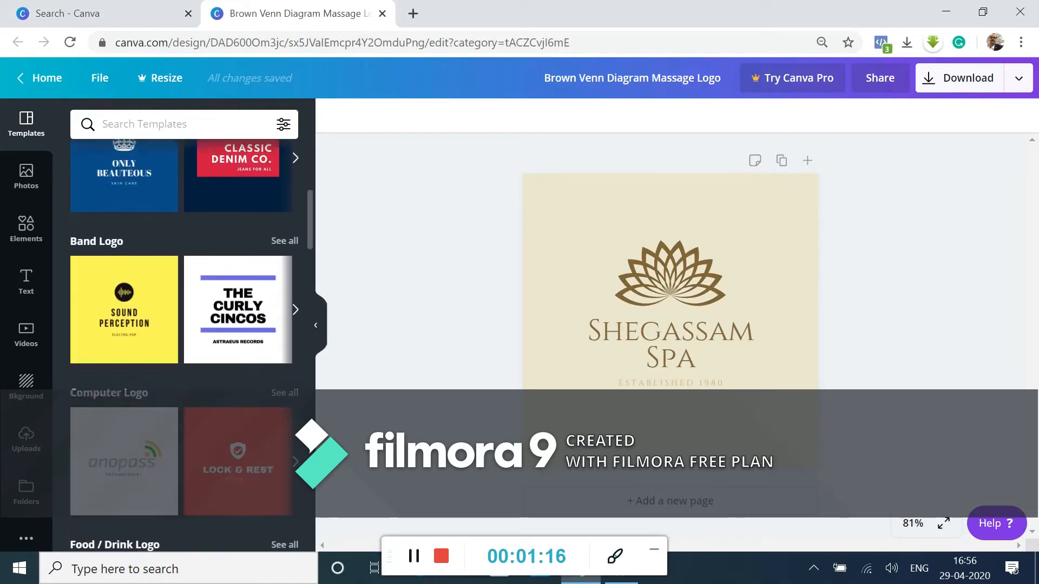
scroll(184, 346, down, 10)
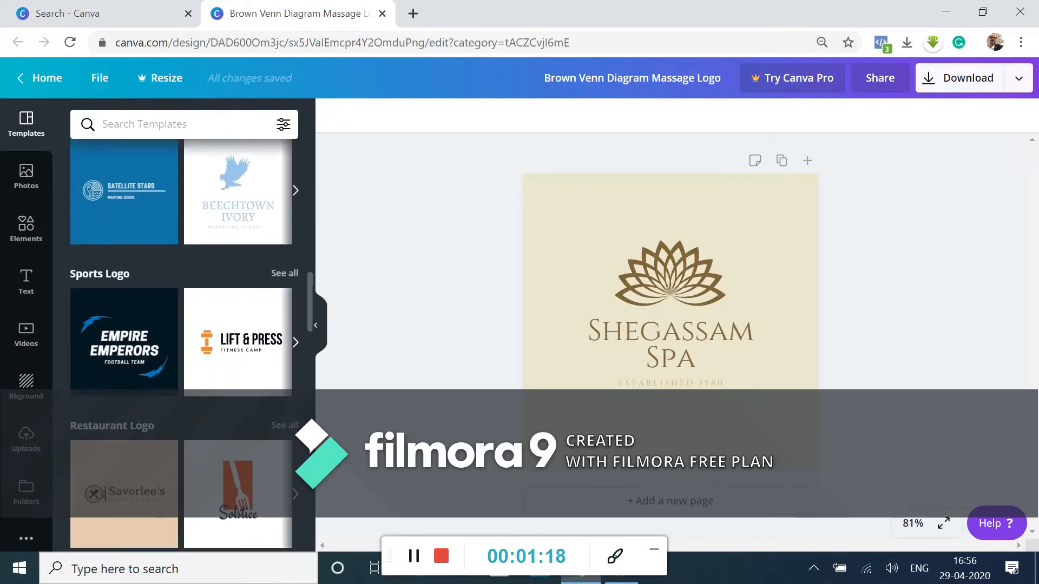
scroll(184, 346, down, 5)
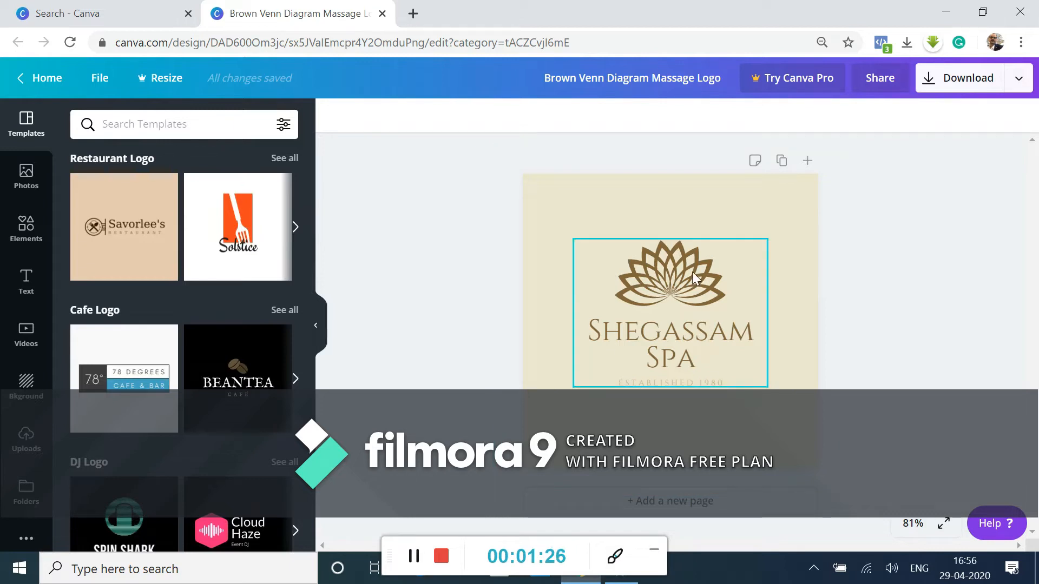
Replace the "Shegassam Spa" title below the lotus graphic with "ALUNA"
click(654, 274)
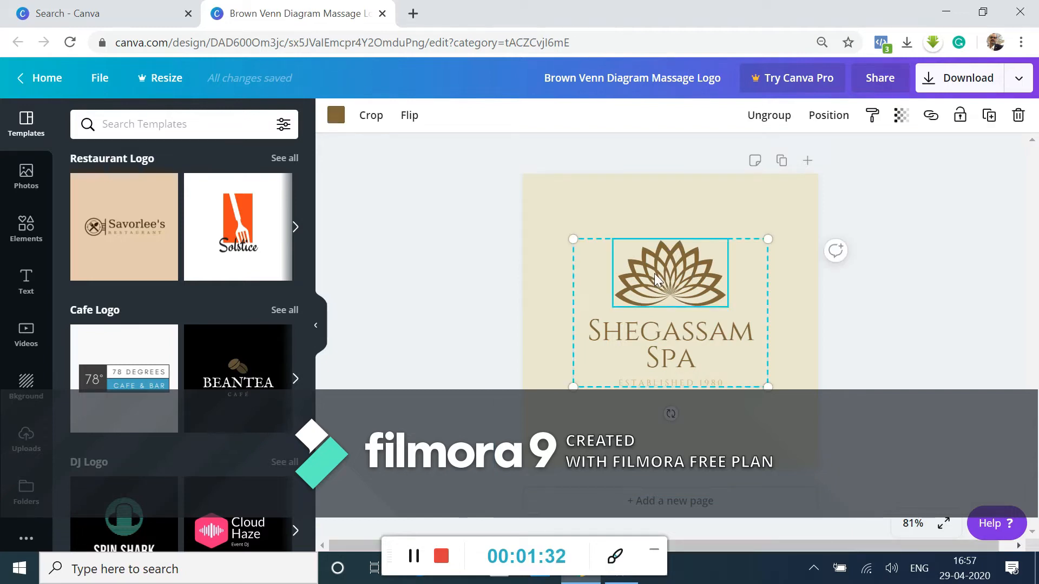
click(660, 342)
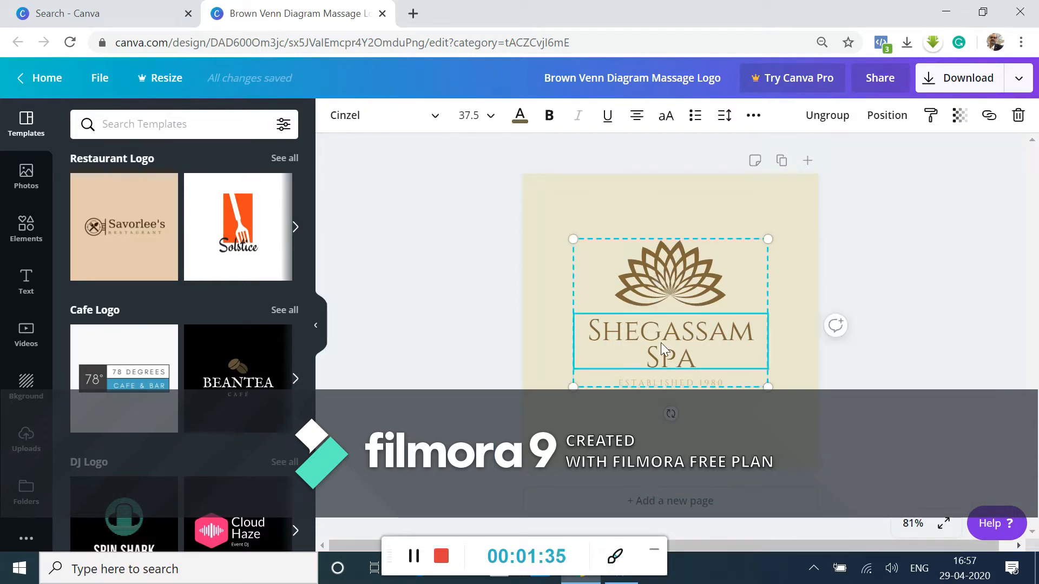
click(703, 348)
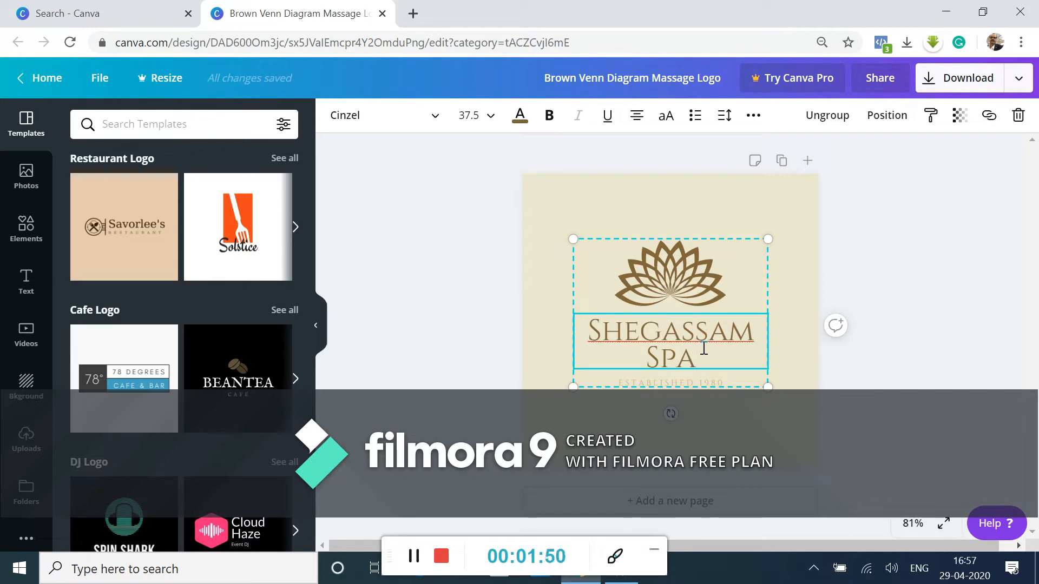
key(BackSpace)
key(BackSpace)
key(BackSpace)
key(BackSpace)
key(BackSpace)
key(BackSpace)
key(BackSpace)
key(BackSpace)
key(BackSpace)
key(BackSpace)
key(BackSpace)
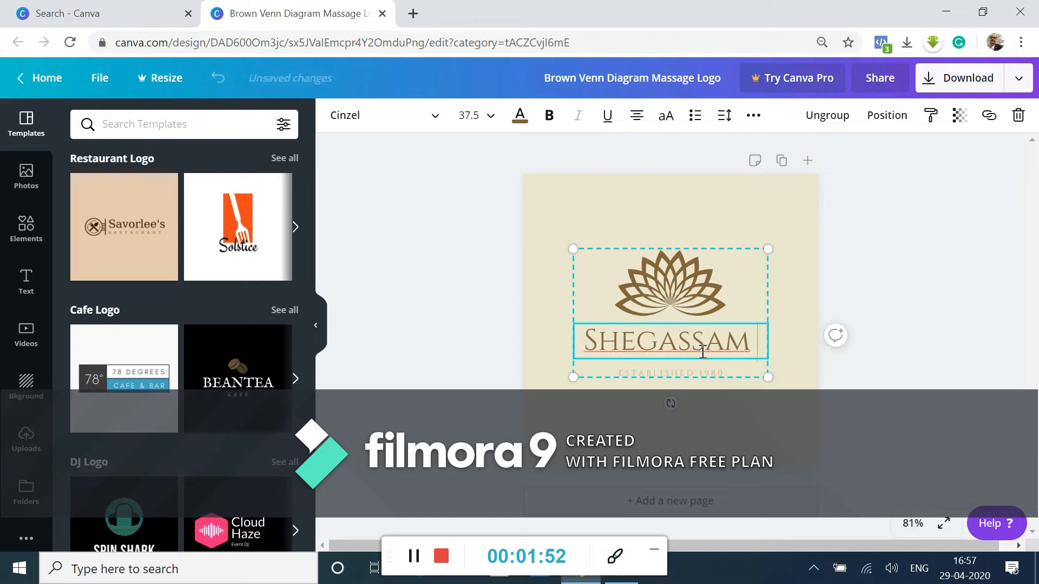
key(BackSpace)
key(BackSpace)
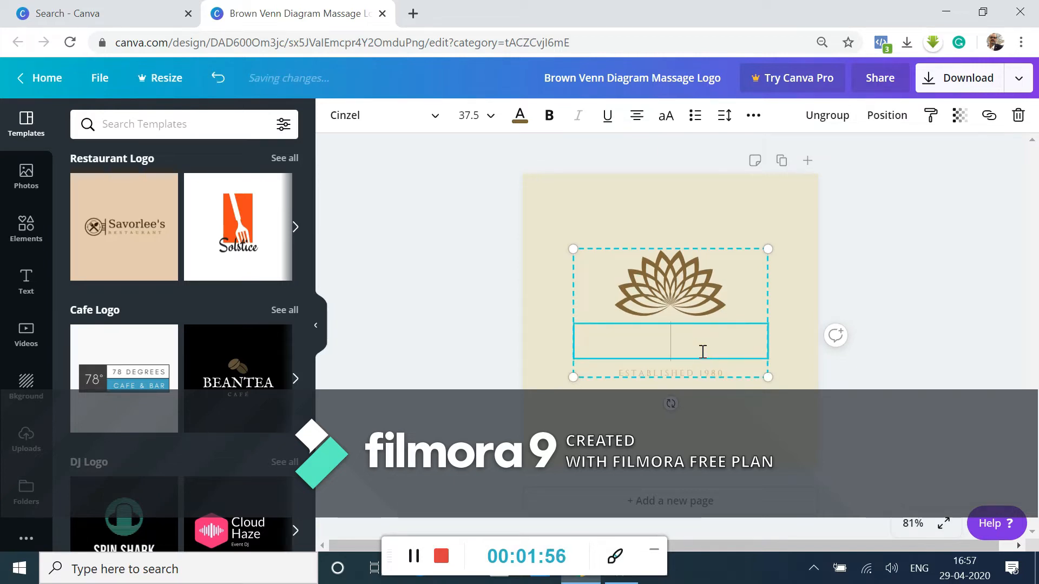
text(ALU)
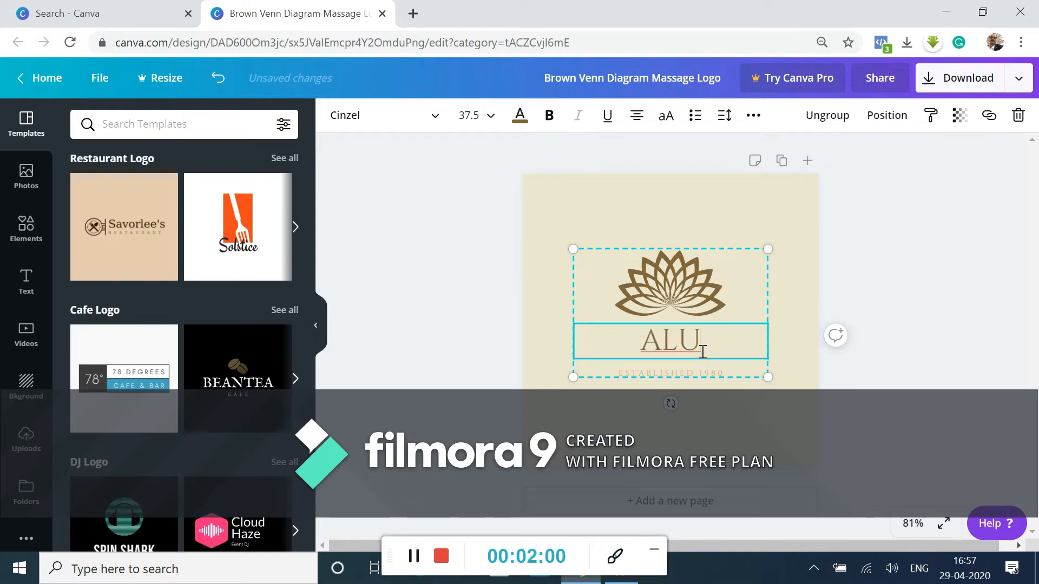
text(NA)
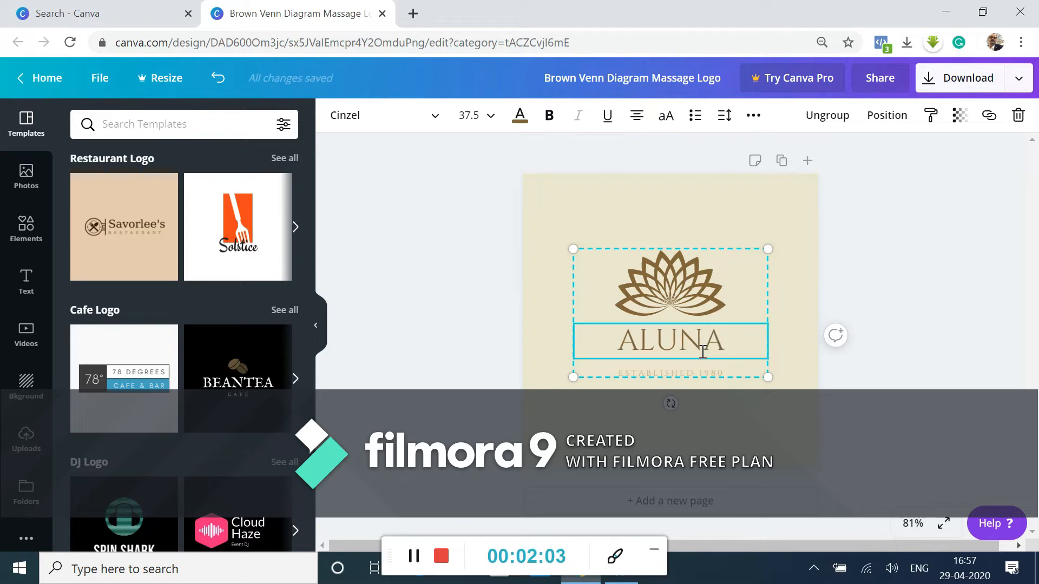
Delete the "ESTABLISHED 1980" tagline and add the text "BEAUTY AND SPA" directly below the ALUNA title
click(725, 372)
key(Delete)
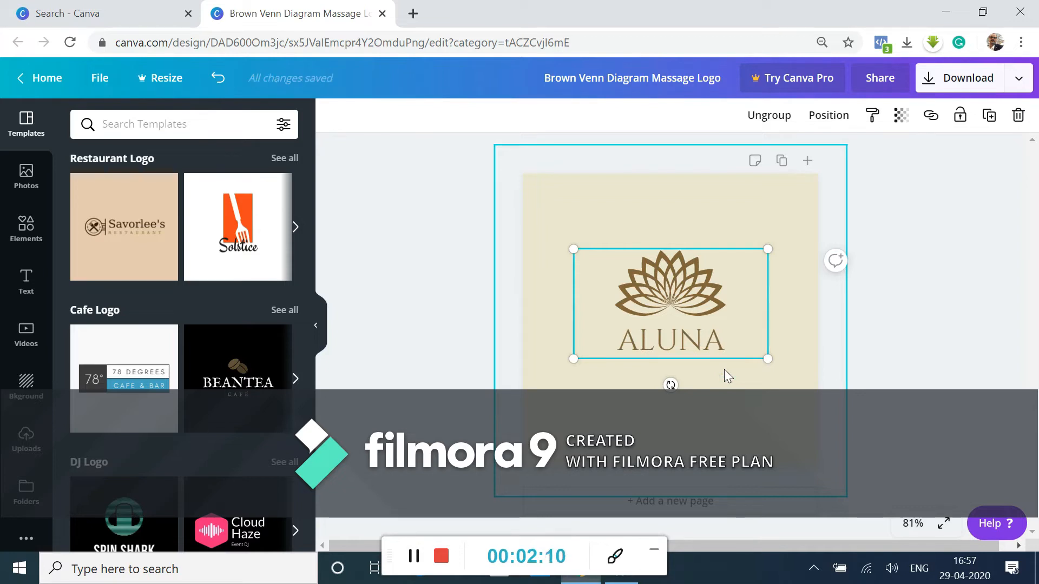
double_click(724, 370)
text(Y)
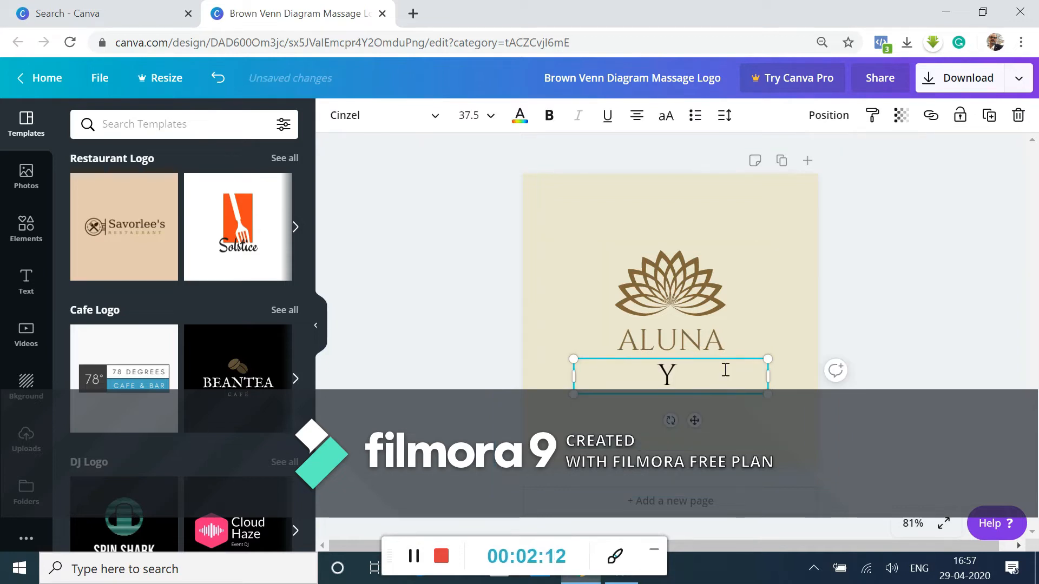
key(BackSpace)
text(BEAUTY AND)
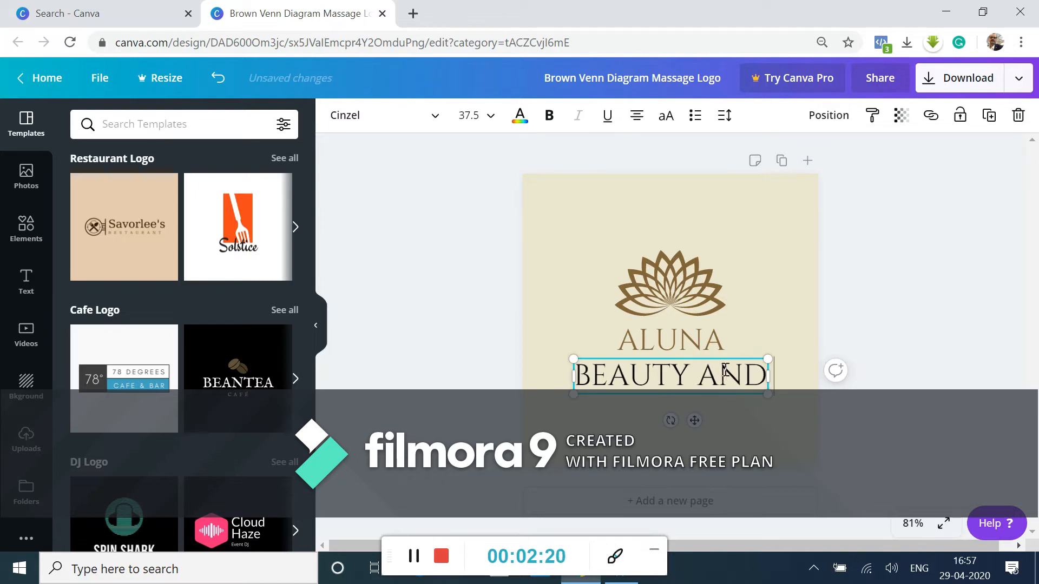
text( SPA)
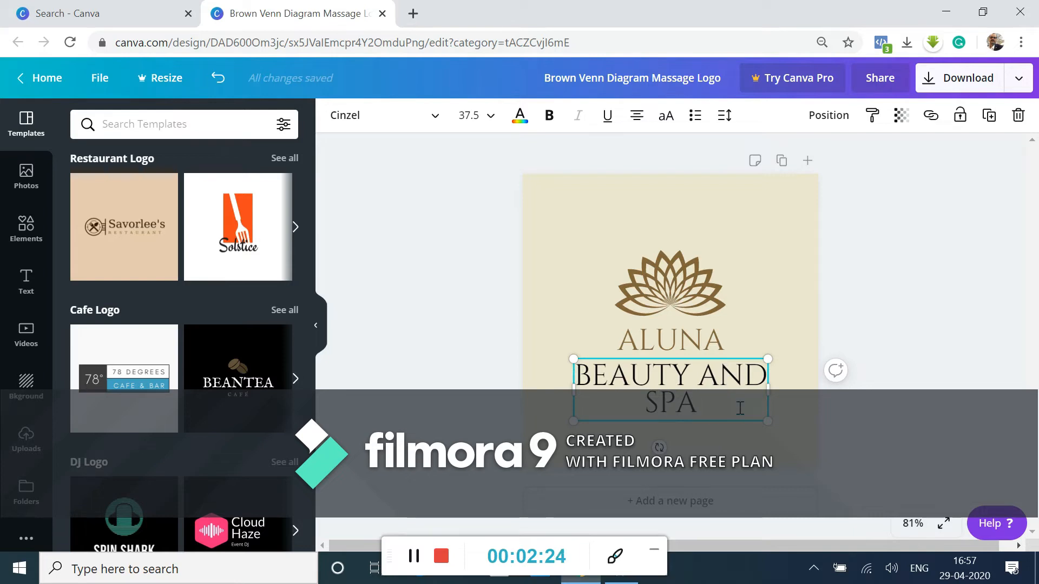
Reduce the font size of the "BEAUTY AND SPA" text to 16
double_click(699, 403)
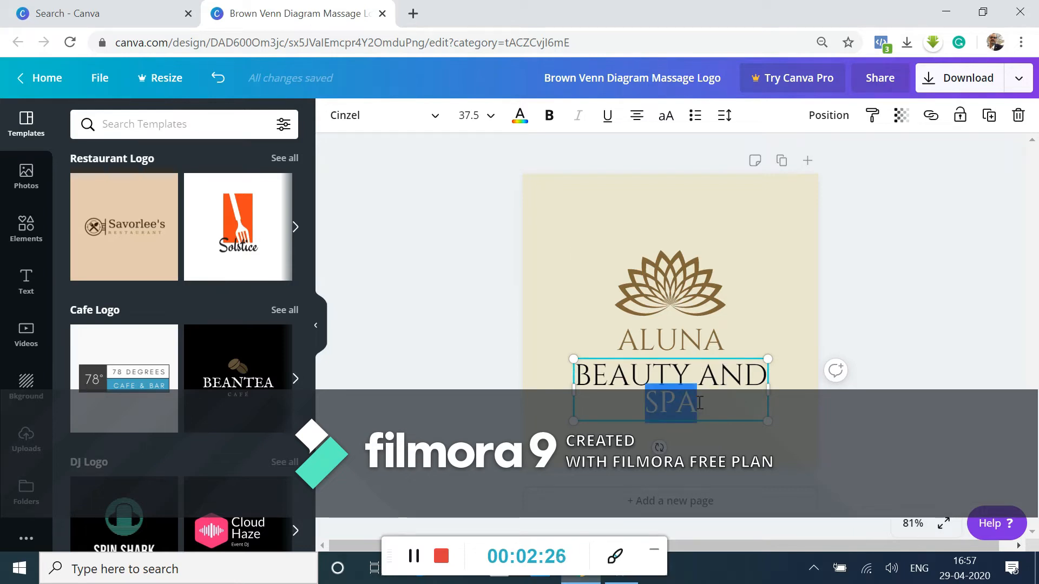
click(714, 404)
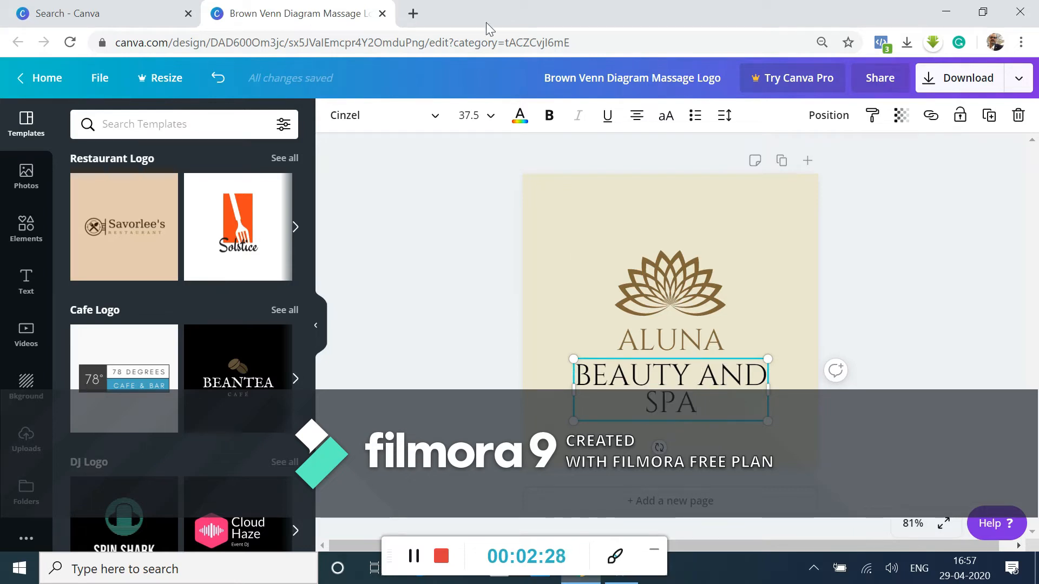
click(489, 115)
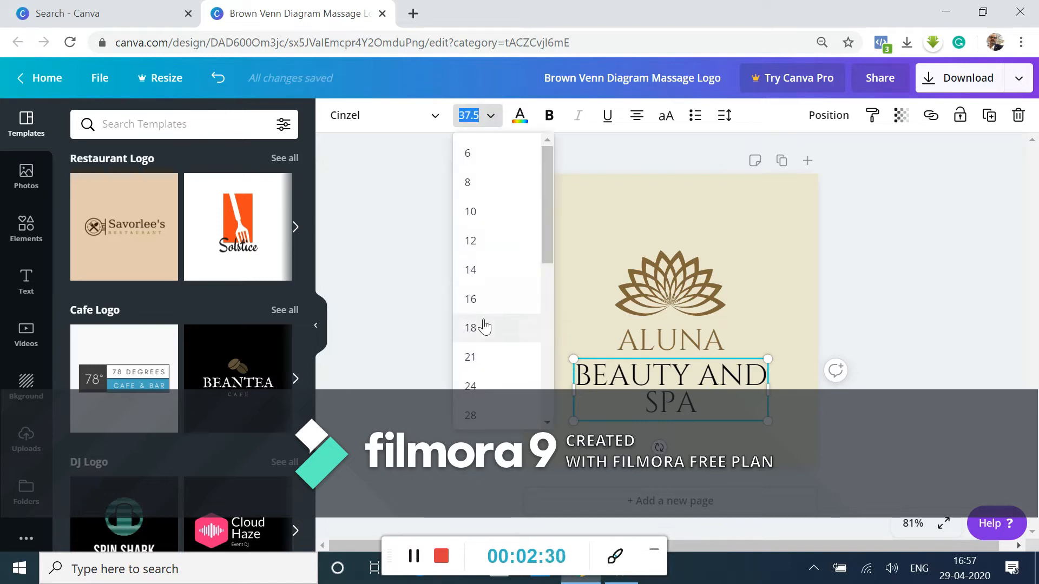
click(484, 327)
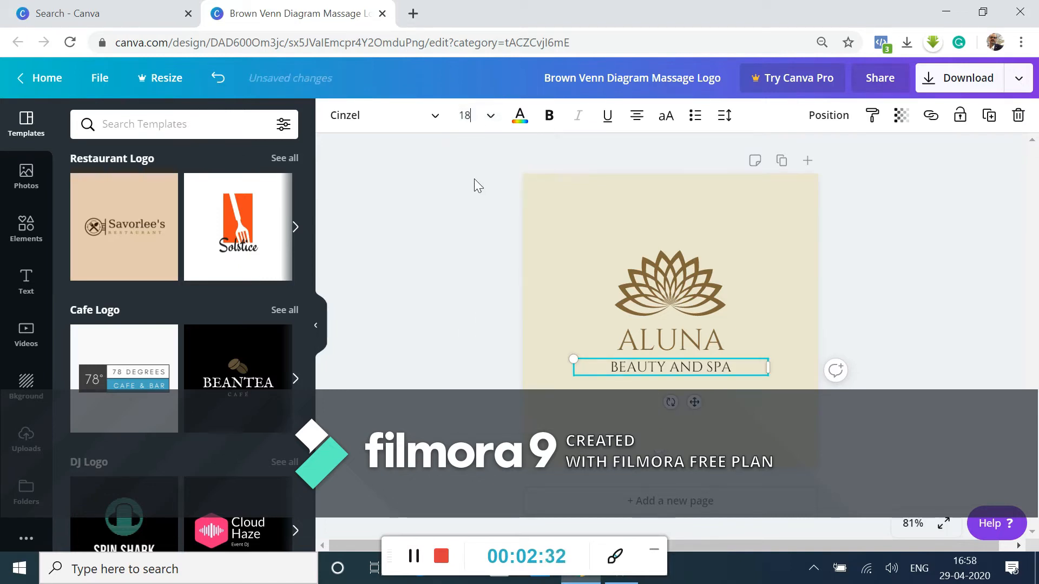
click(489, 115)
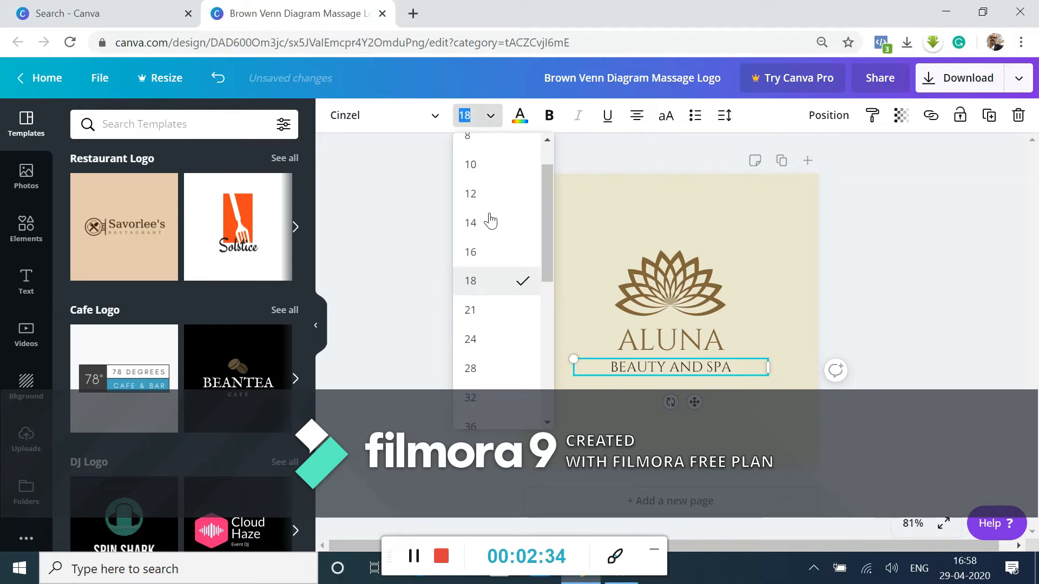
click(507, 258)
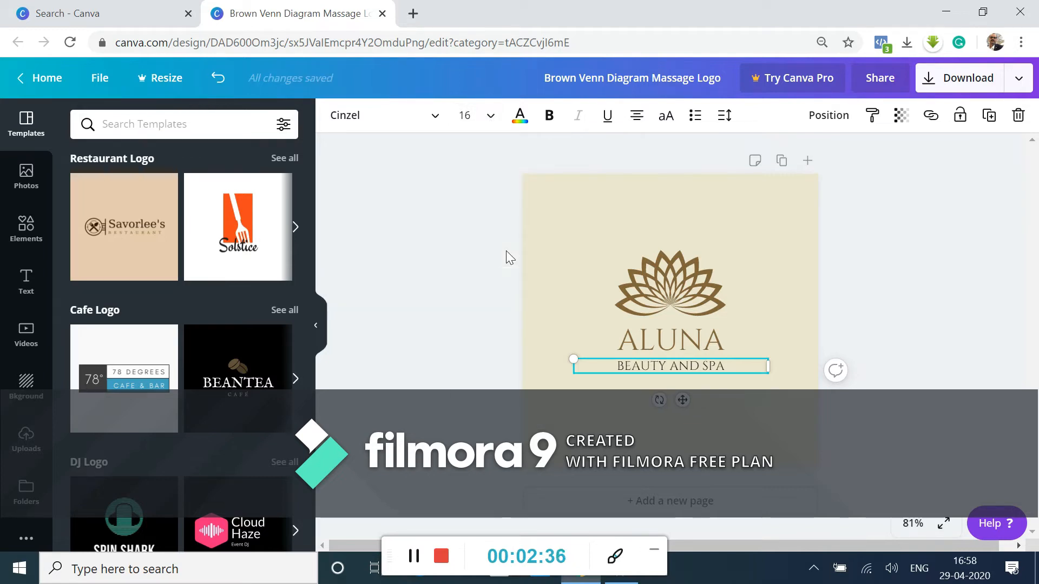
Look through the available fonts and set the ALUNA title's font to Alegreya
click(377, 123)
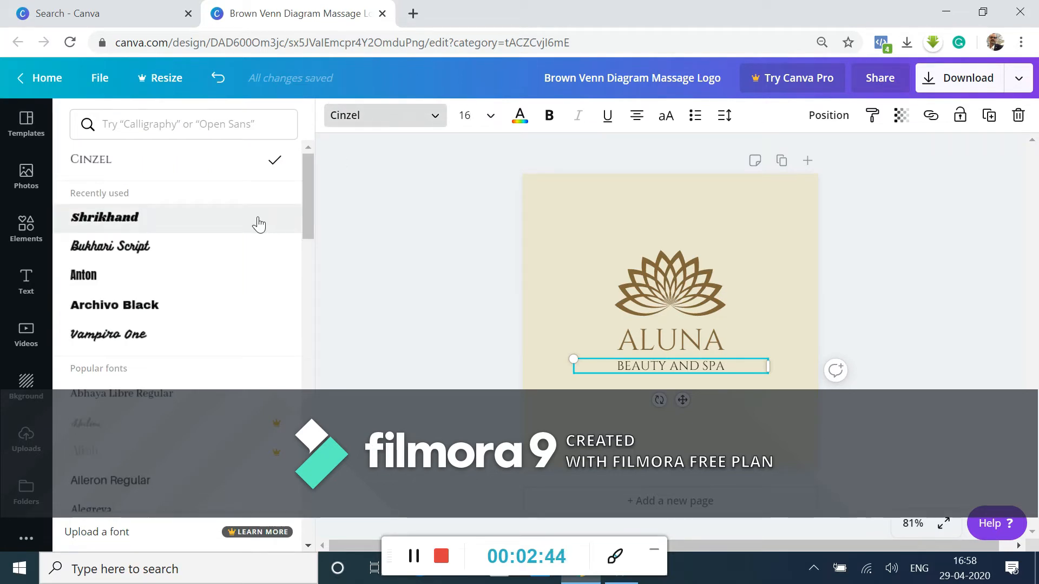
scroll(259, 224, down, 3)
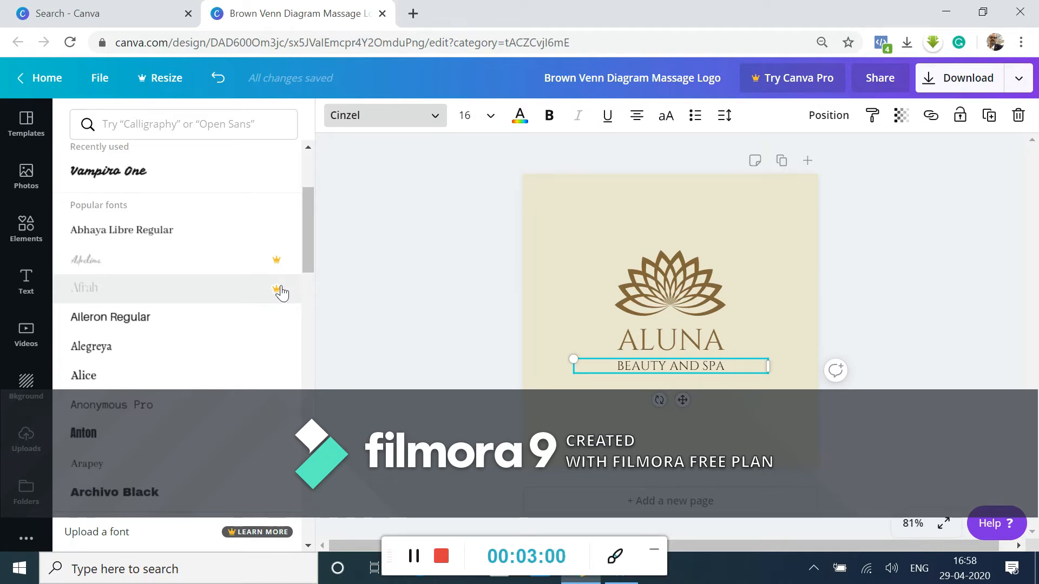
scroll(281, 293, down, 3)
scroll(203, 279, up, 2)
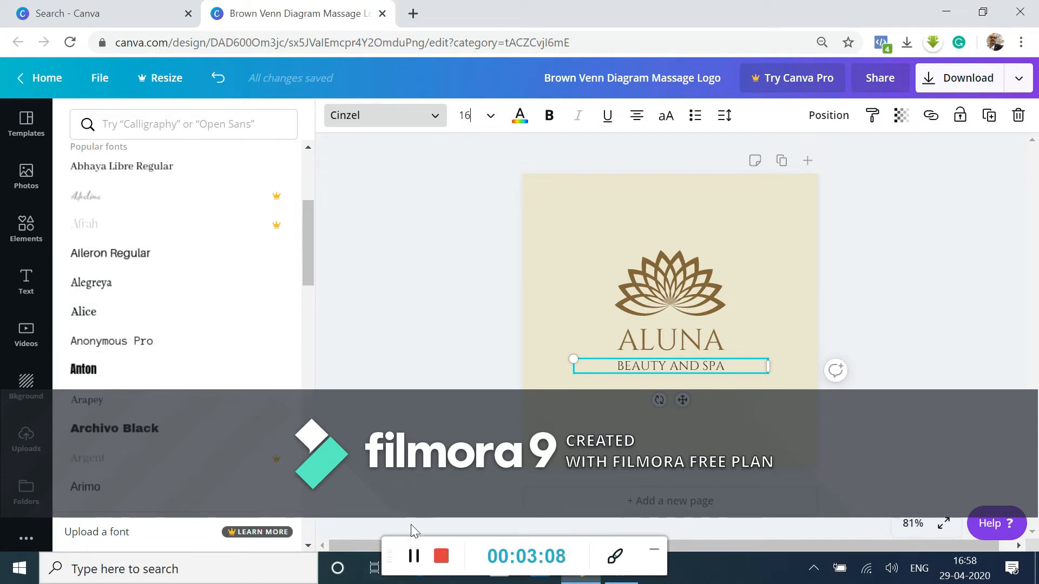
click(413, 556)
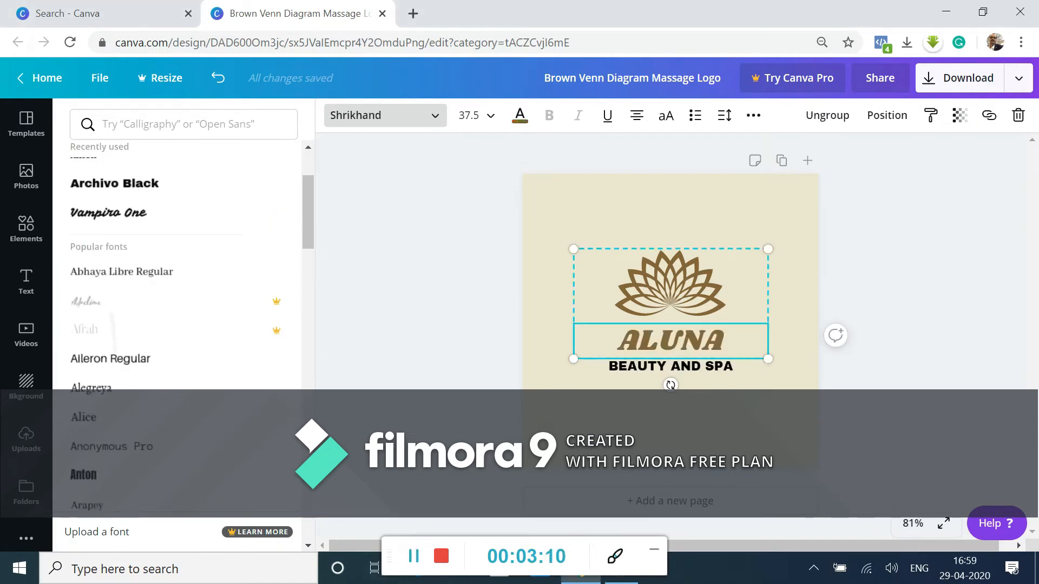
scroll(111, 344, down, 1)
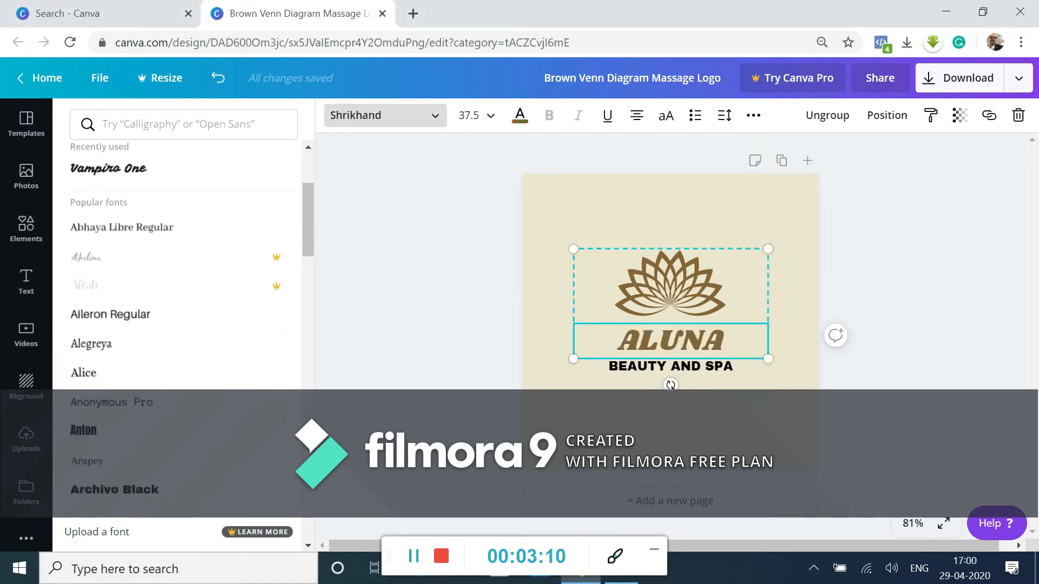
click(102, 344)
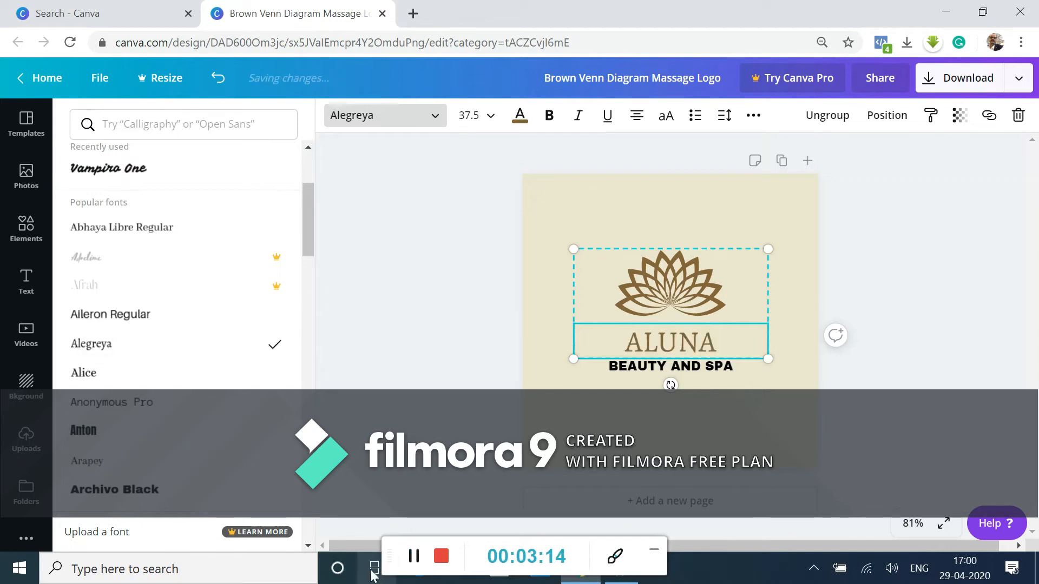
Set the font of the "BEAUTY AND SPA" line to Alegreya
click(615, 365)
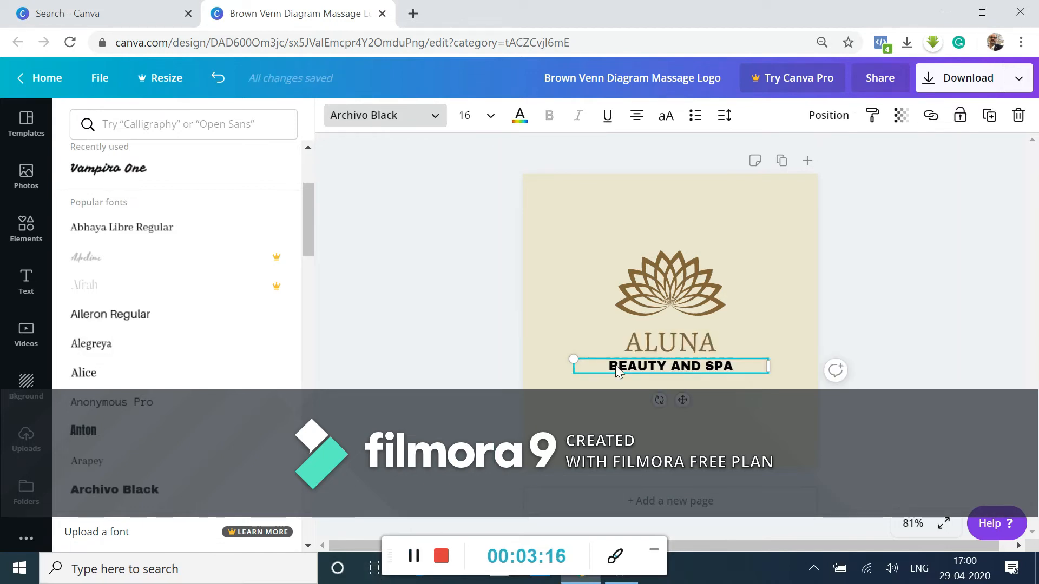
click(92, 344)
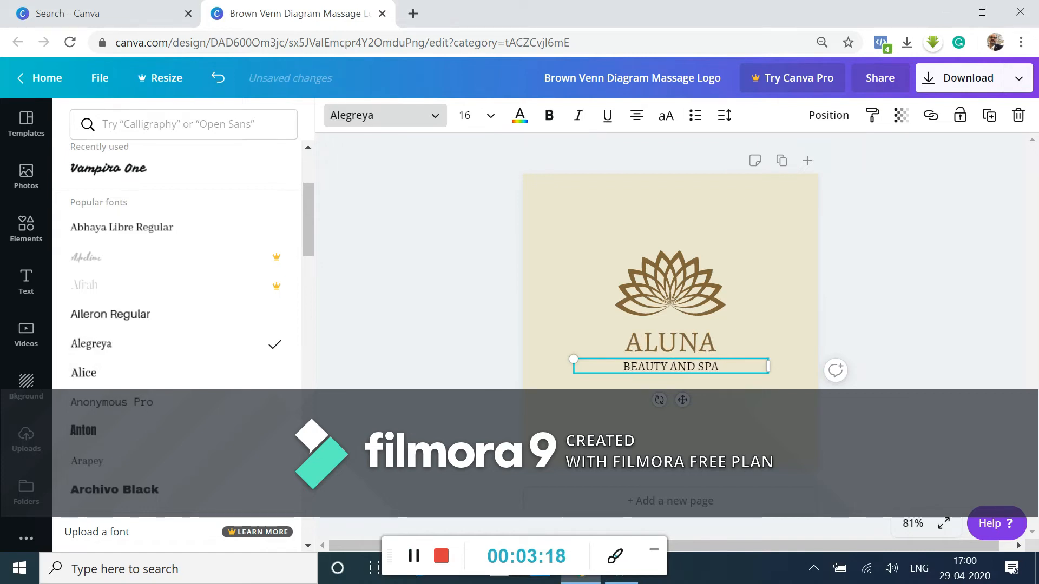
scroll(116, 280, down, 3)
scroll(116, 281, up, 1)
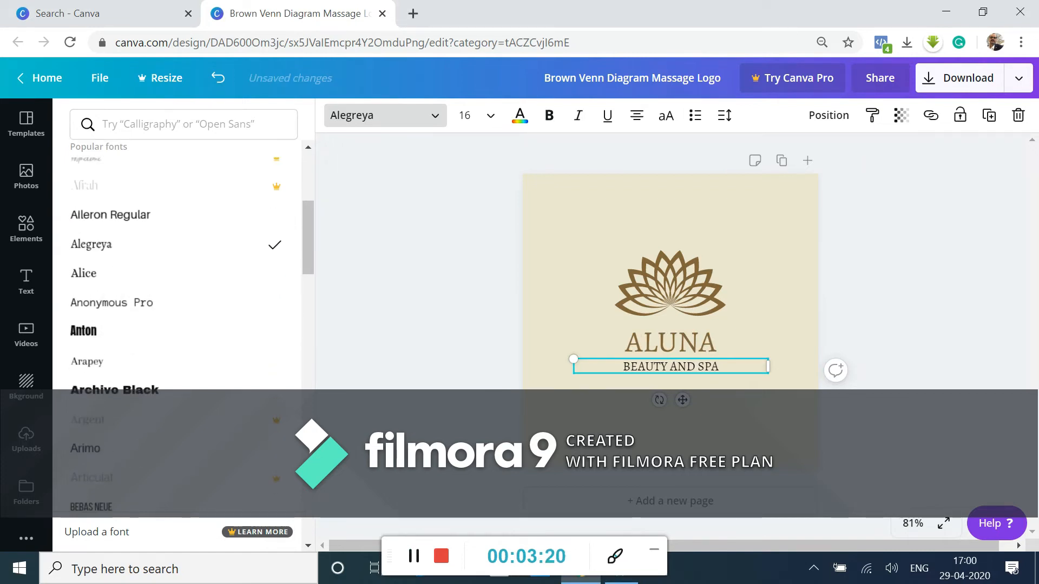
Set the font of the ALUNA title to Cormorant Garamond Medium
click(653, 344)
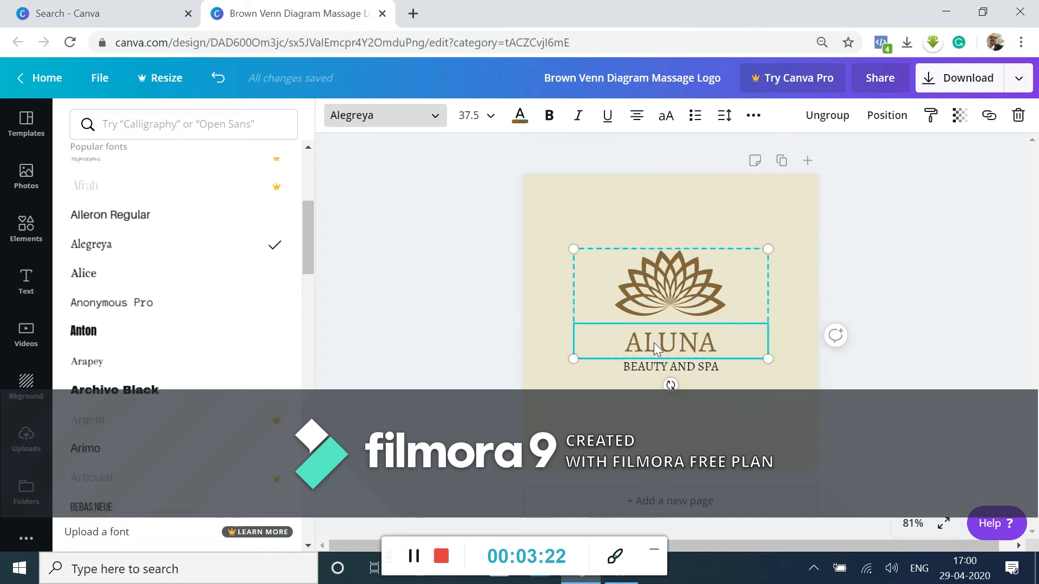
scroll(179, 325, down, 10)
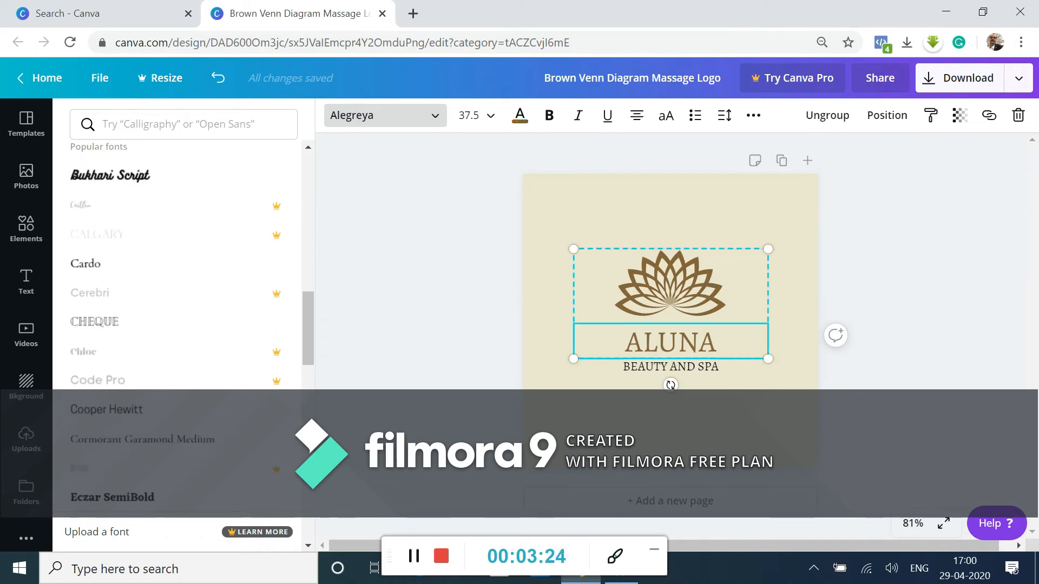
click(142, 430)
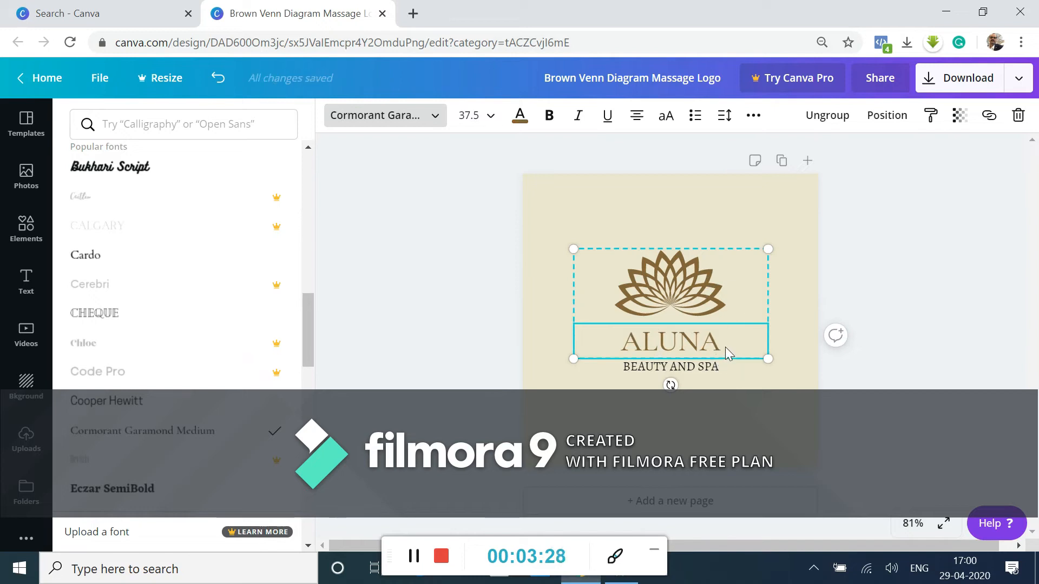
Try cream, greys and black as the ALUNA title's text colour, and return it to the document's brown
drag(725, 345, 609, 343)
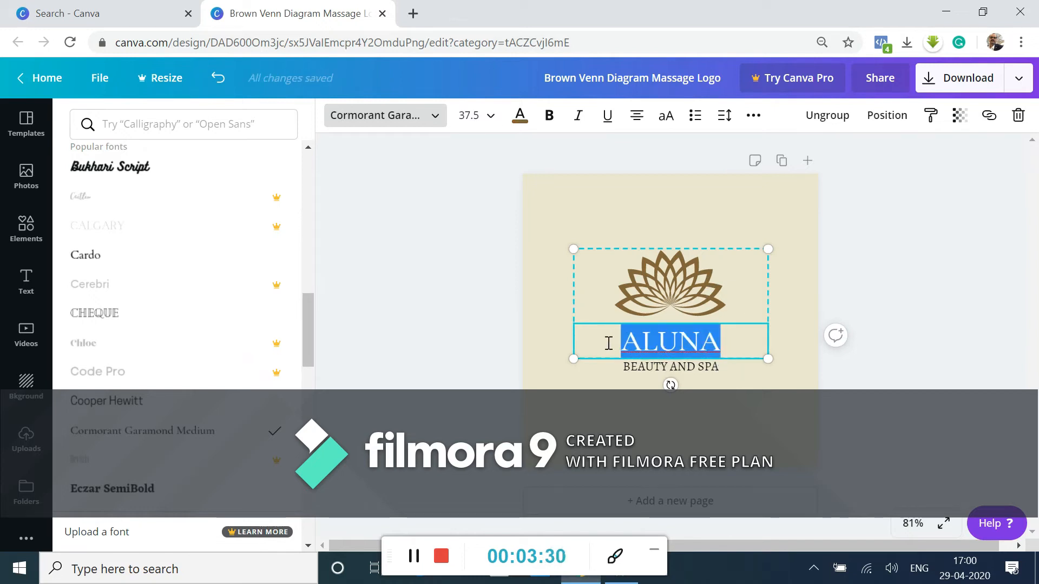
click(520, 123)
click(170, 263)
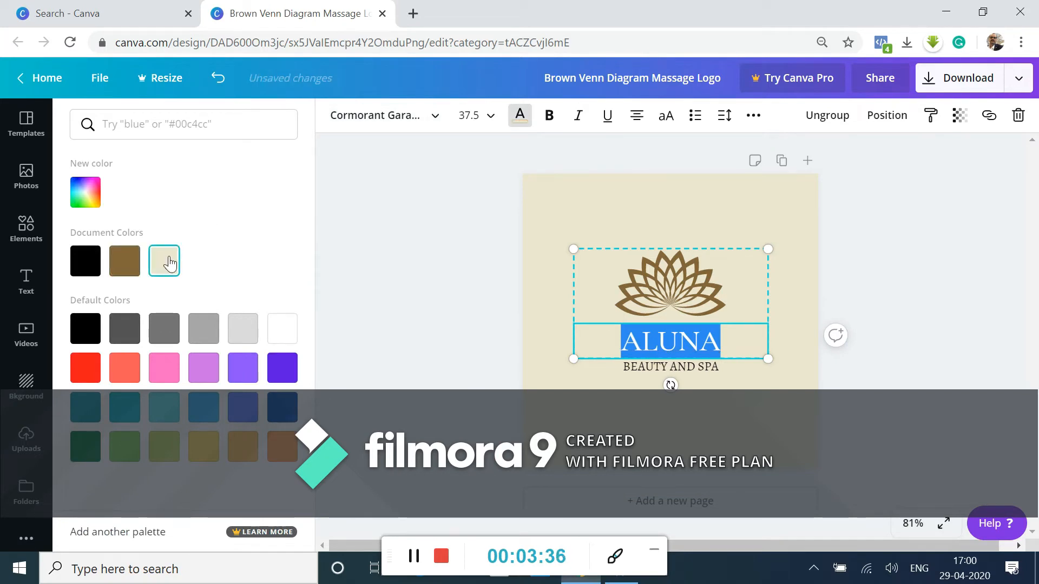
click(570, 186)
click(612, 336)
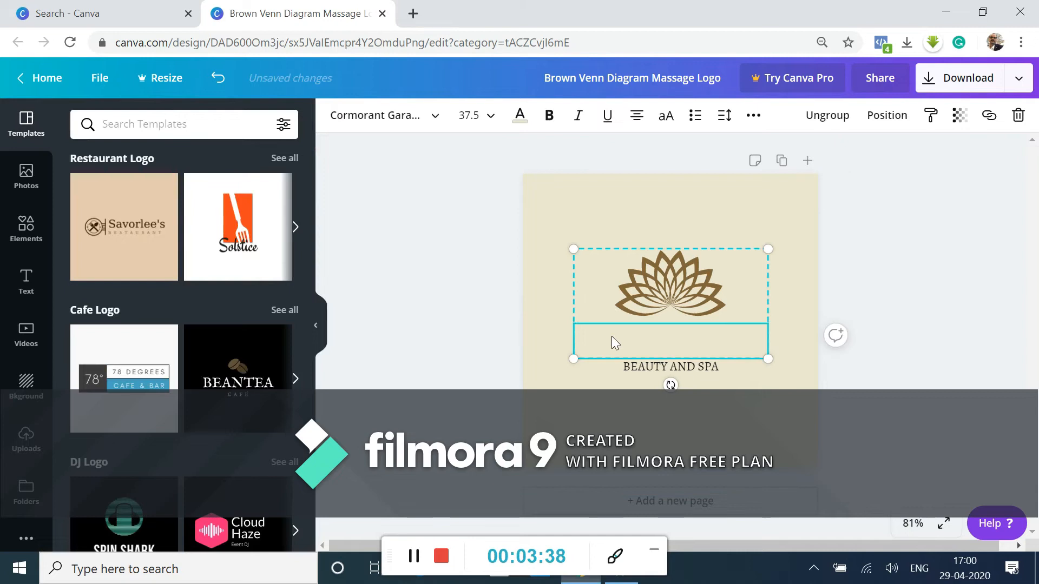
click(520, 116)
click(167, 325)
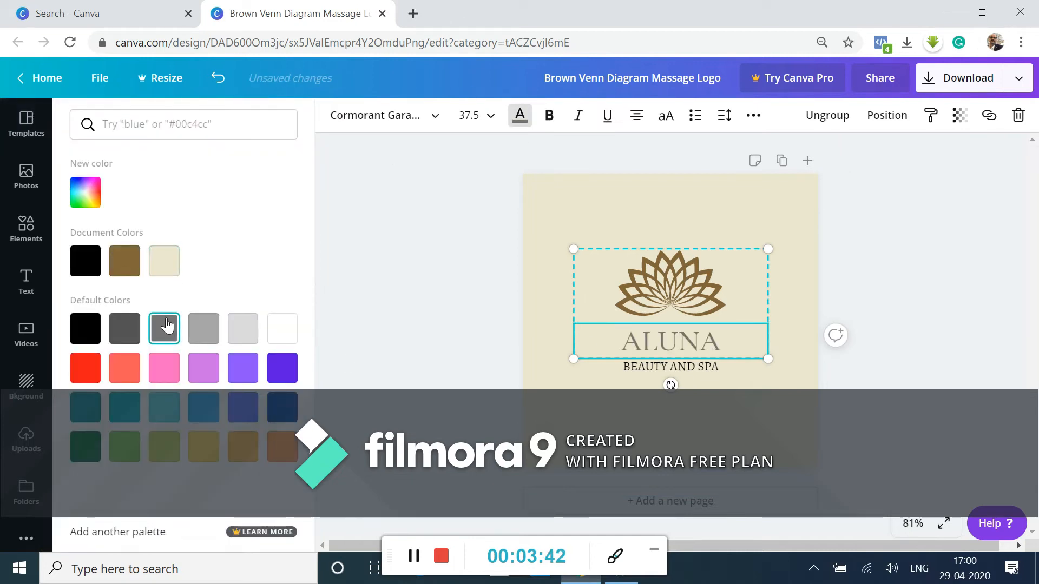
click(133, 331)
click(96, 335)
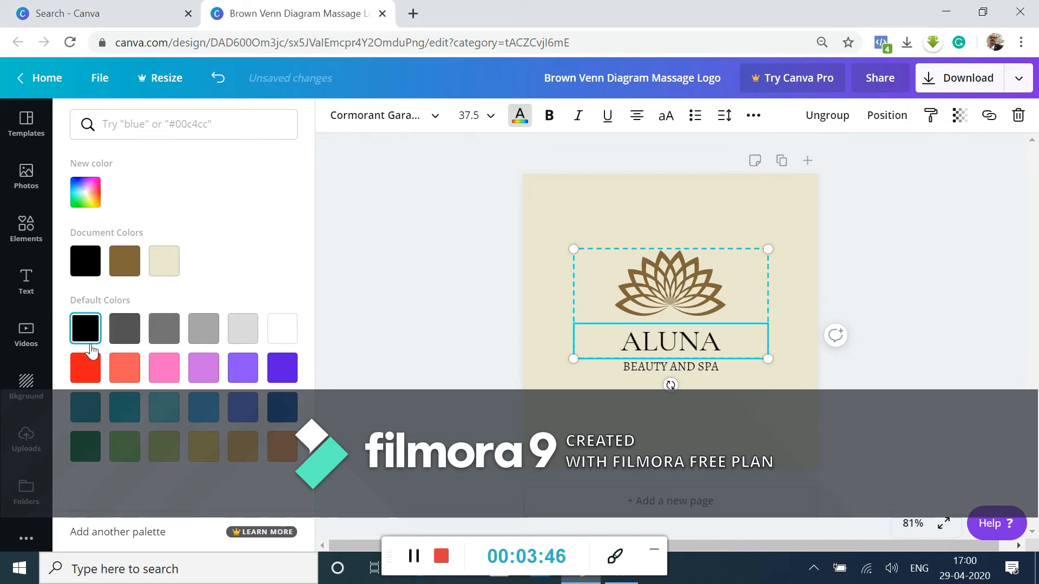
click(125, 261)
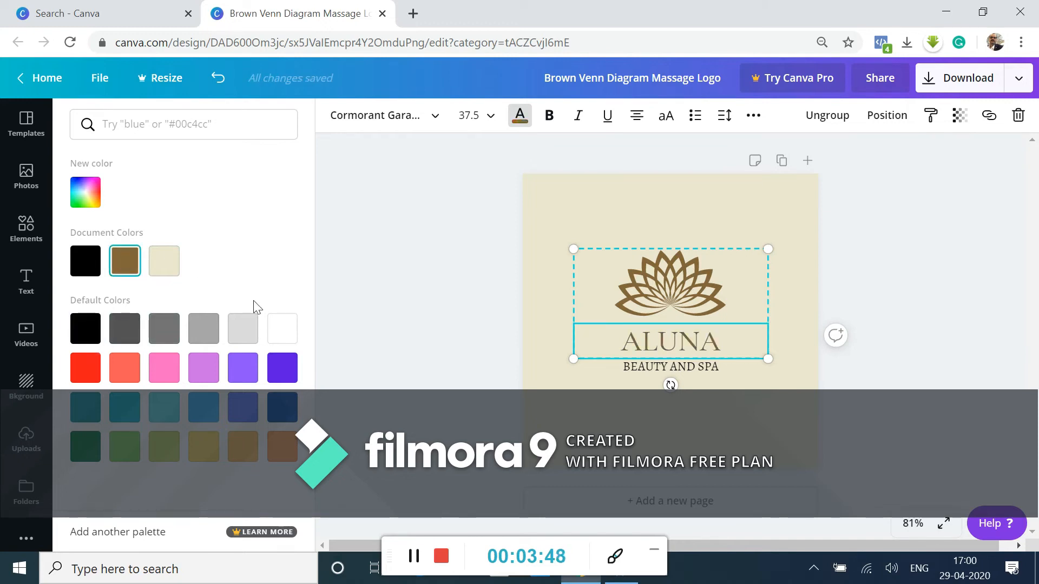
key(Escape)
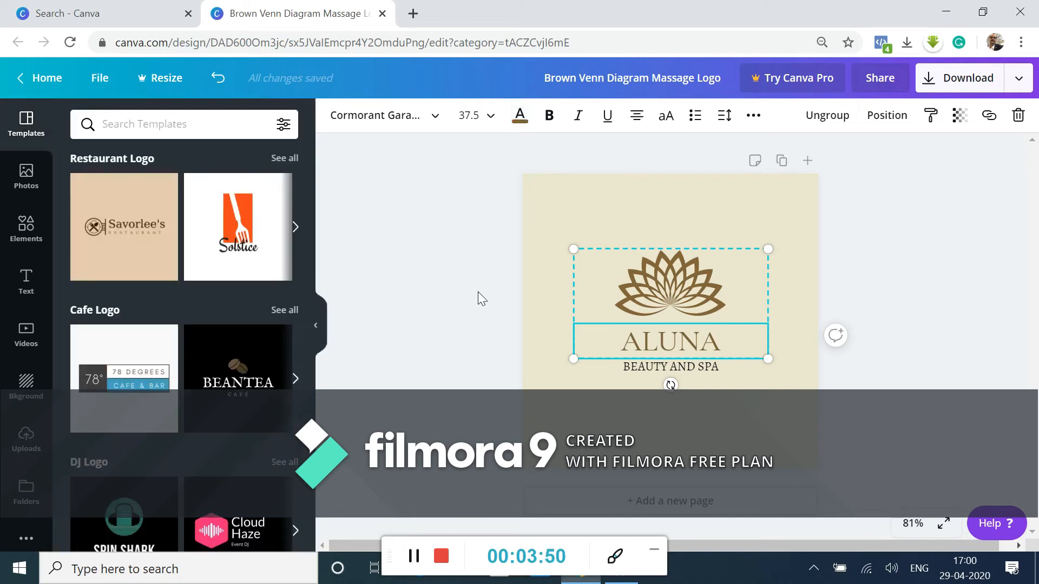
Try black, several greys, white and purple shades as the logo's background colour
click(561, 225)
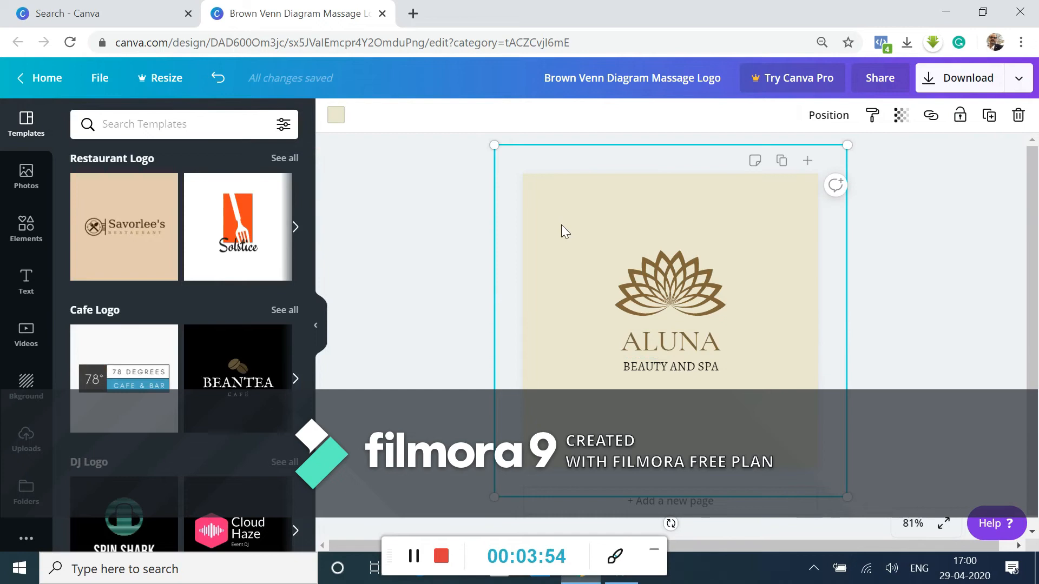
click(336, 115)
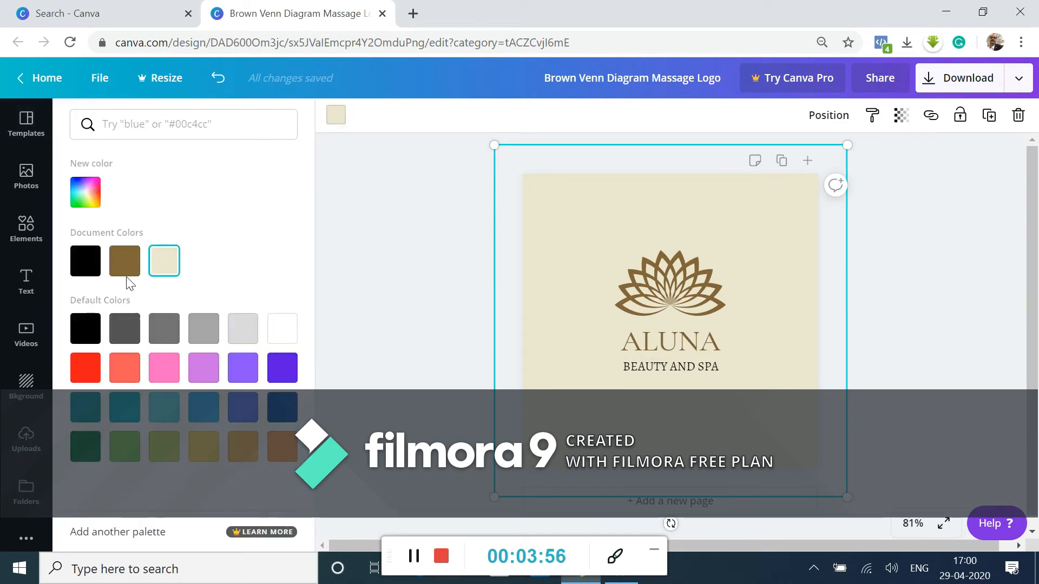
click(99, 274)
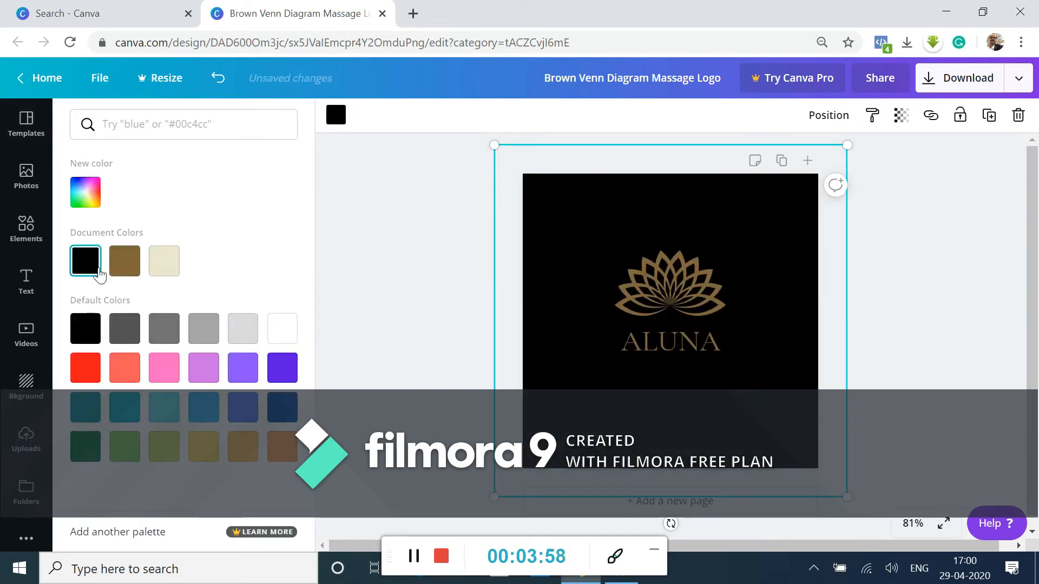
click(94, 331)
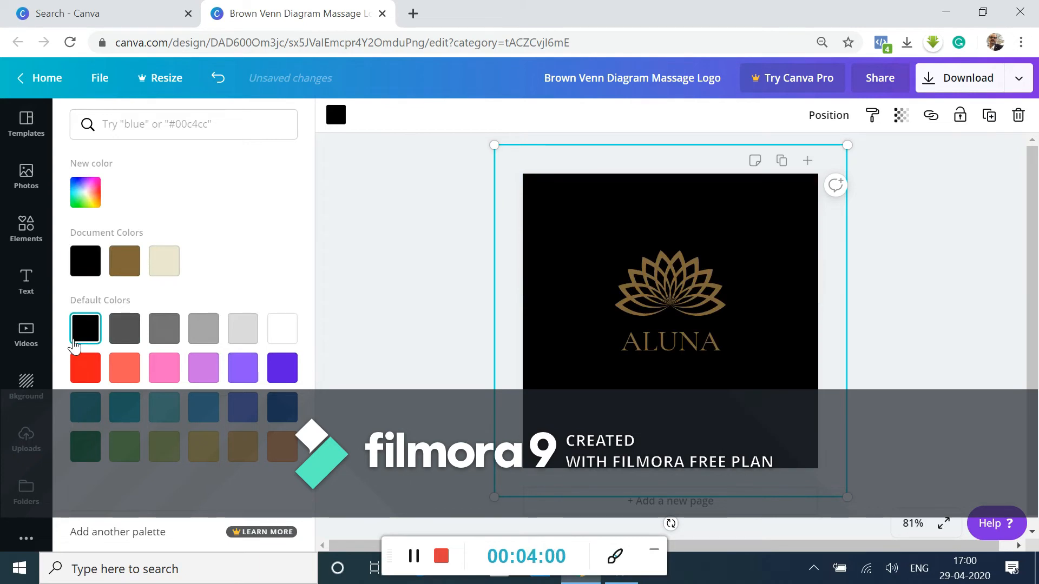
click(163, 329)
click(203, 343)
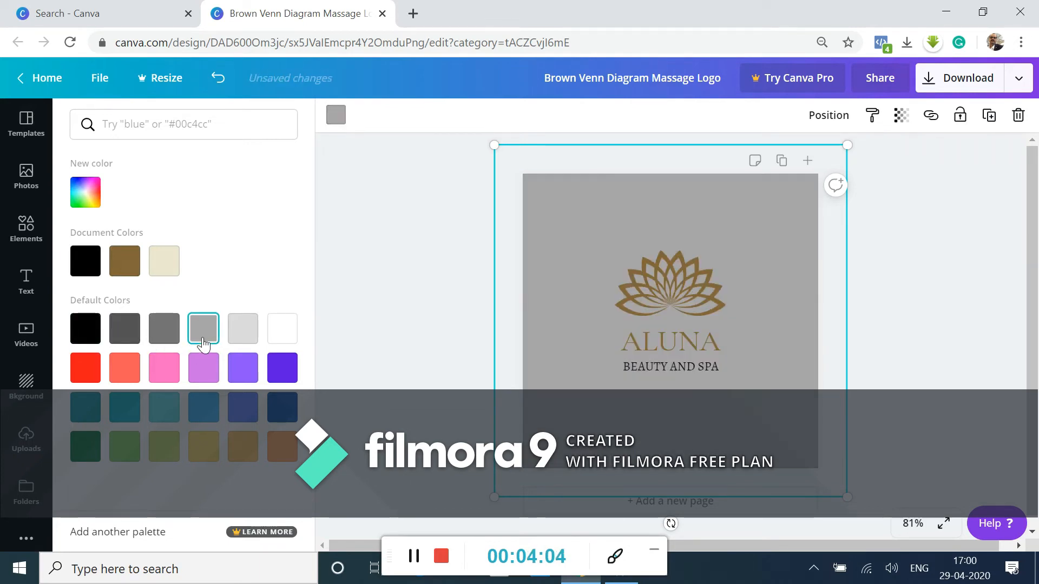
click(247, 332)
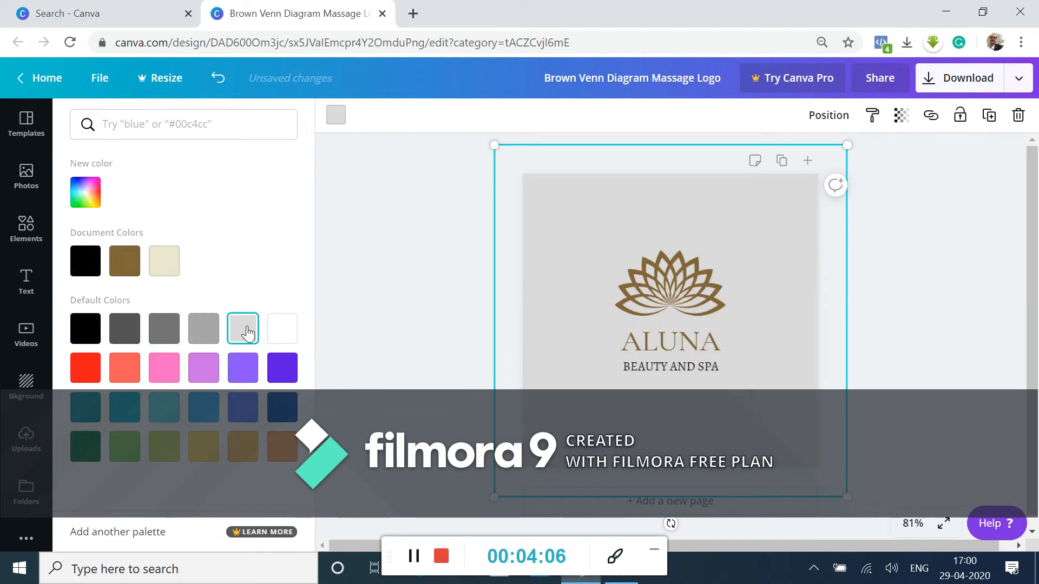
click(280, 332)
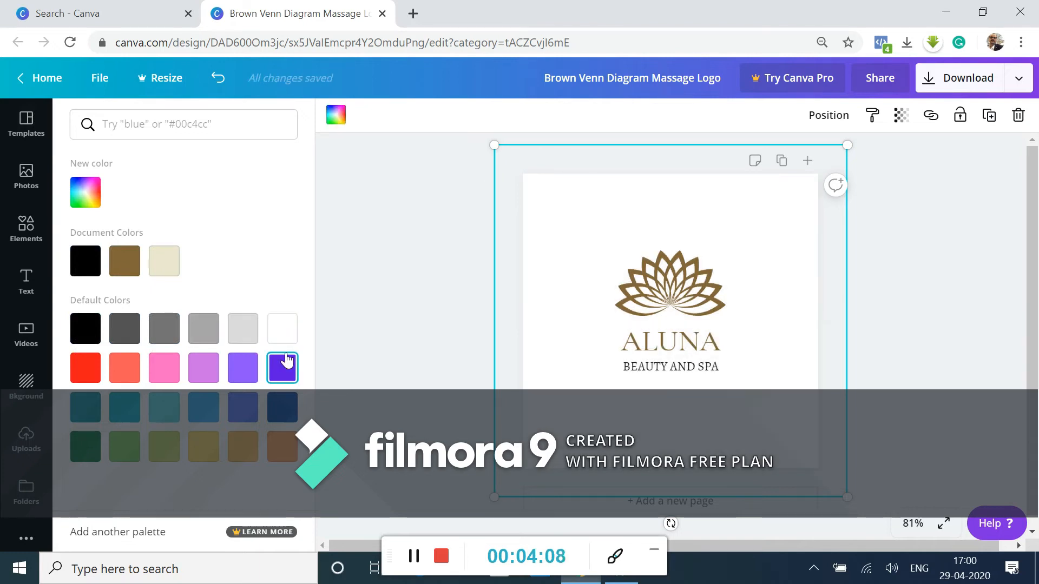
click(286, 360)
click(243, 364)
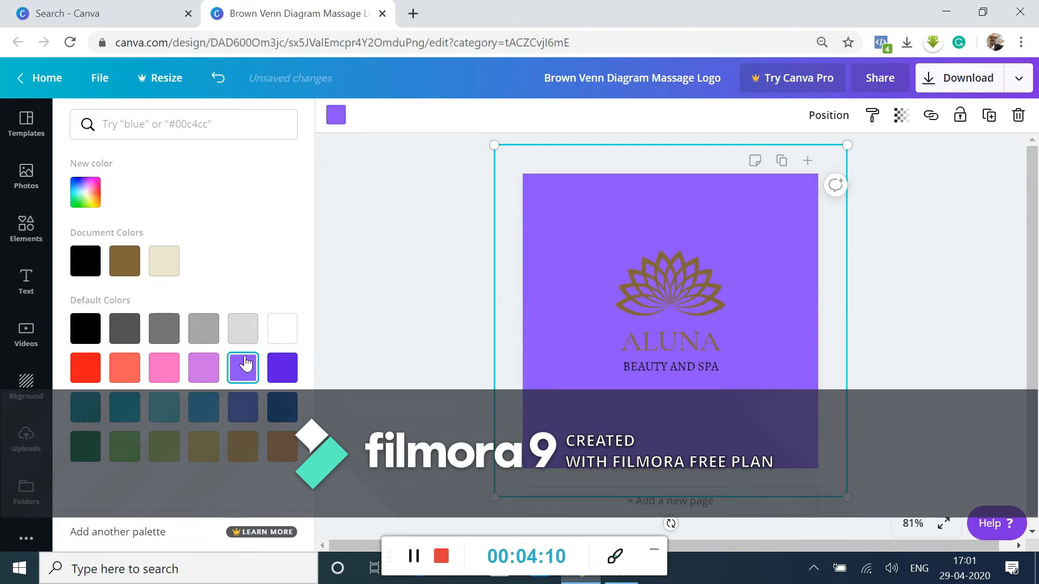
click(203, 369)
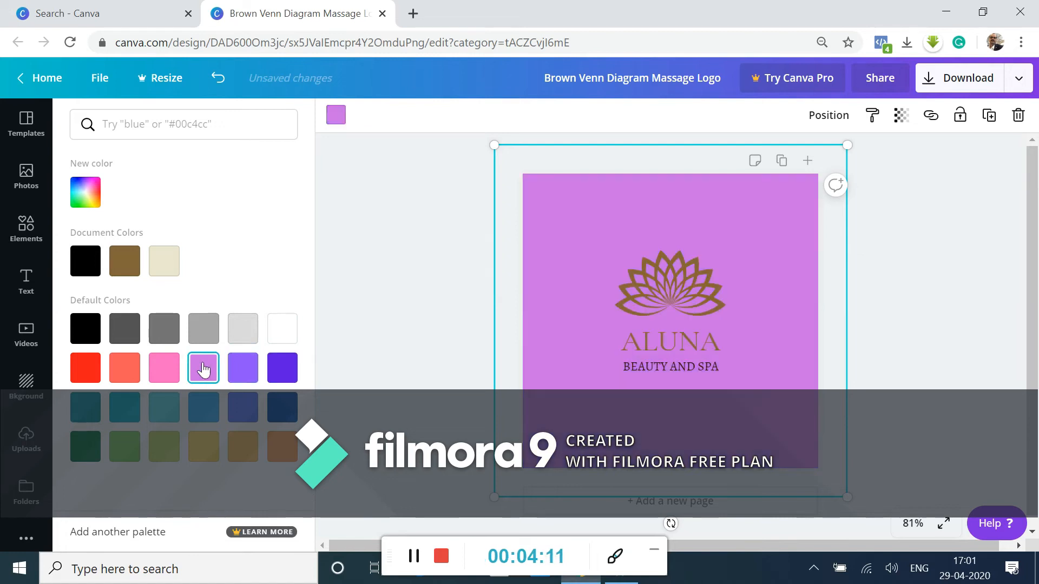
Set the logo's background colour to black (#000000)
click(411, 557)
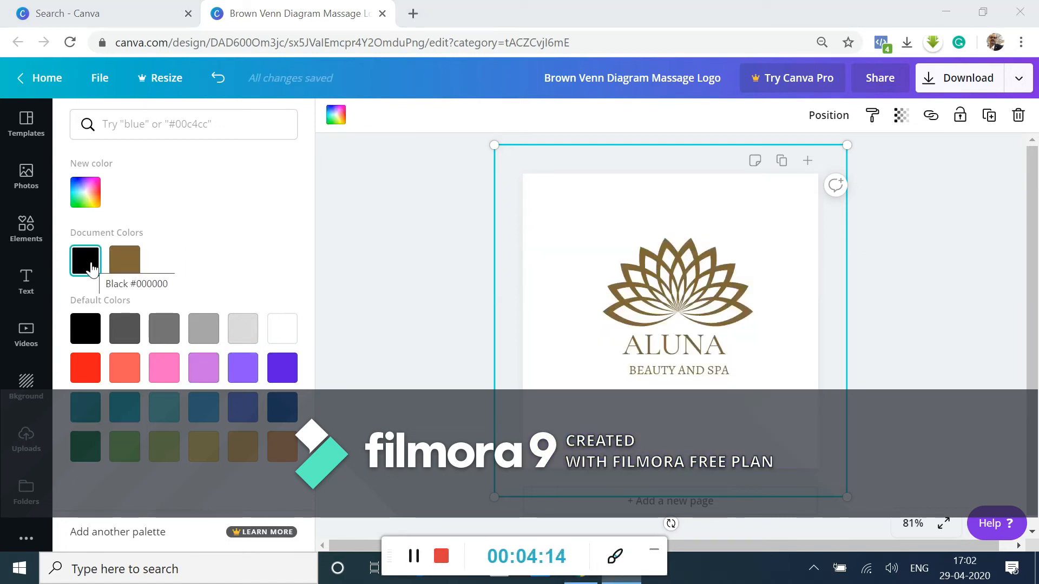
click(92, 267)
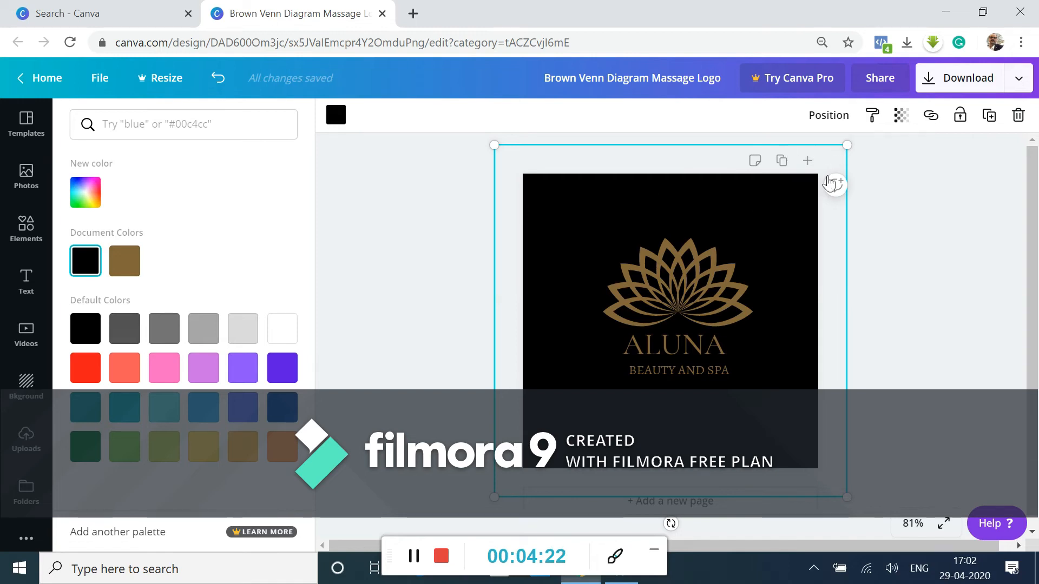
Download the finished logo with PNG as the file type
click(977, 82)
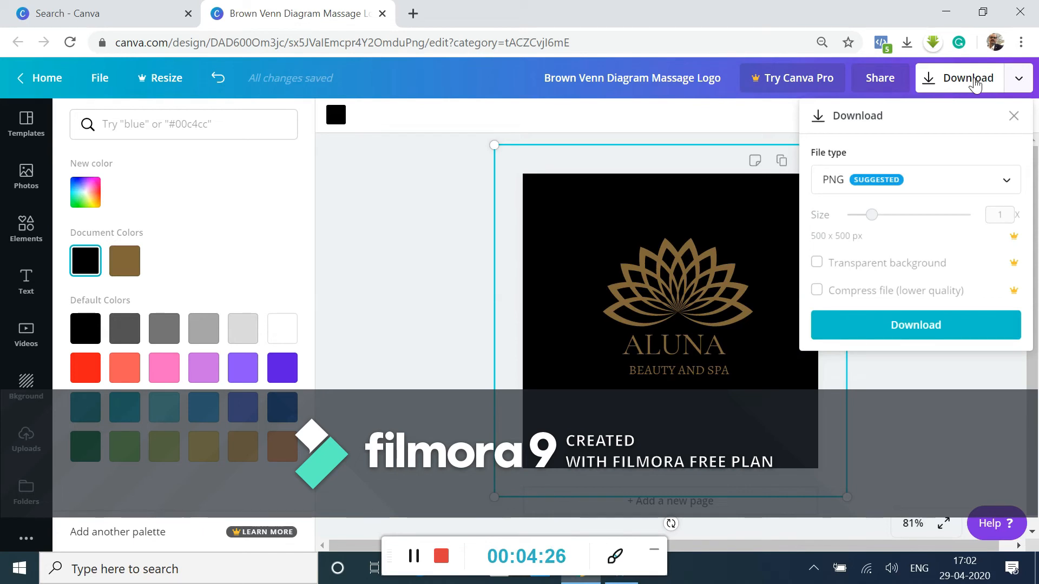
click(980, 189)
click(983, 185)
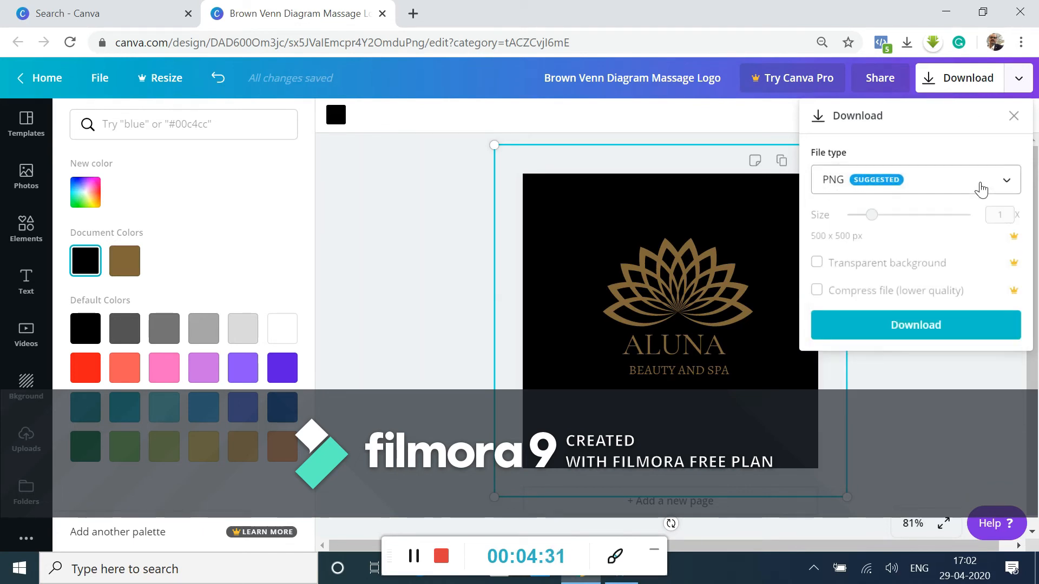
click(924, 332)
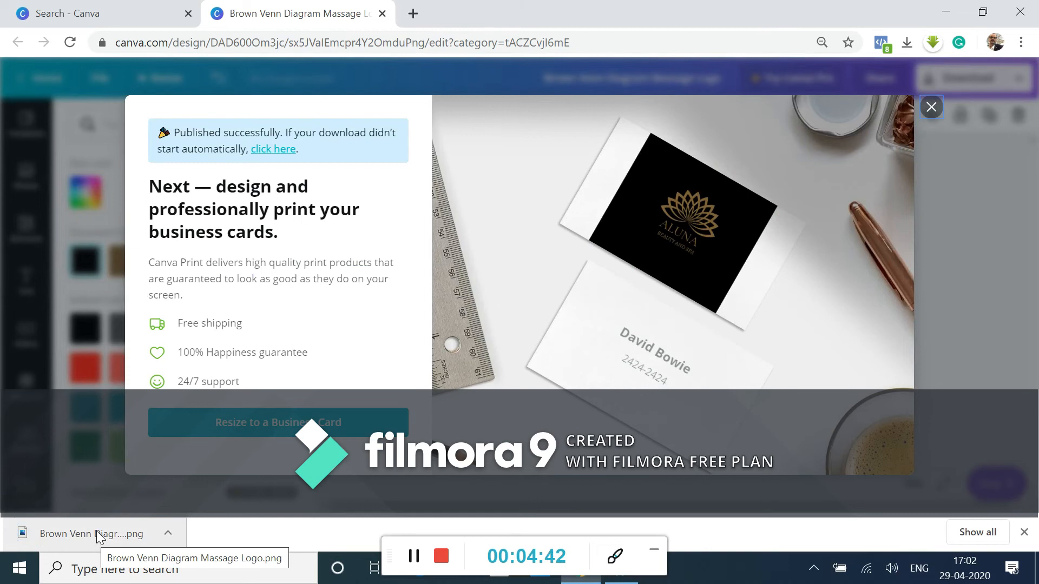
View the downloaded logo PNG in the Photos app, then return to Canva and dismiss the business card offer
click(96, 534)
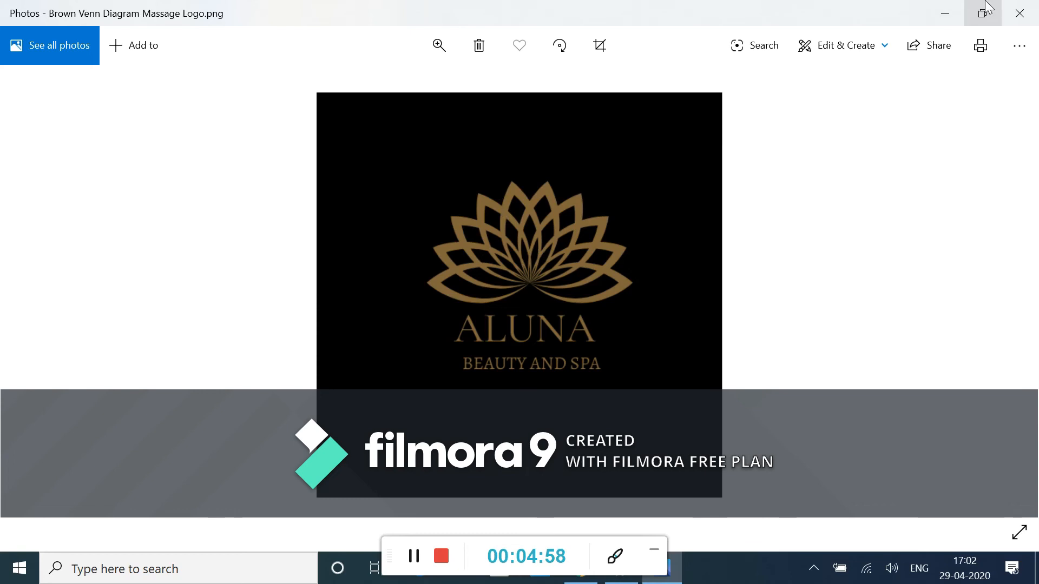
click(1018, 11)
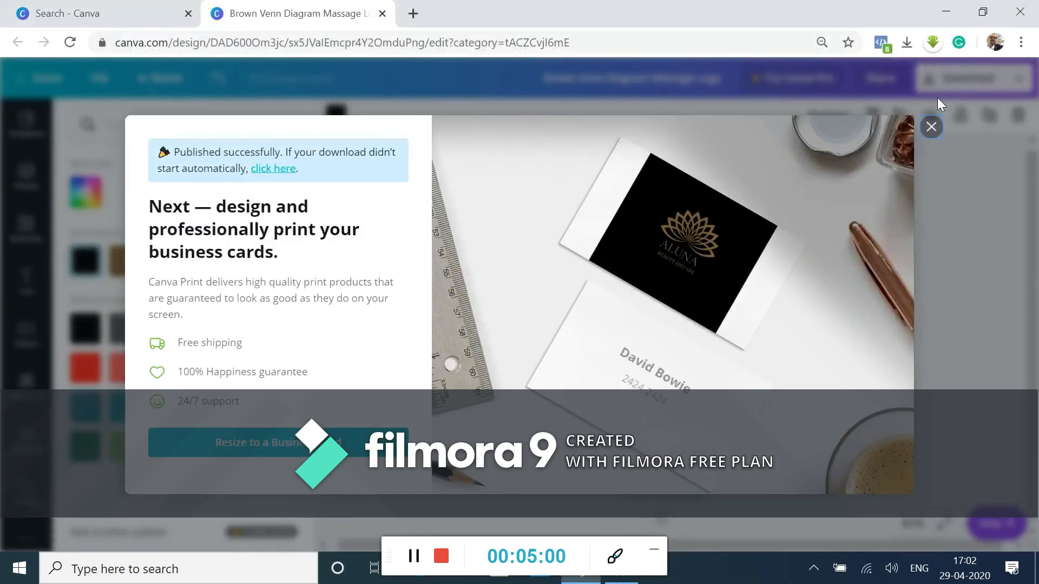
click(931, 126)
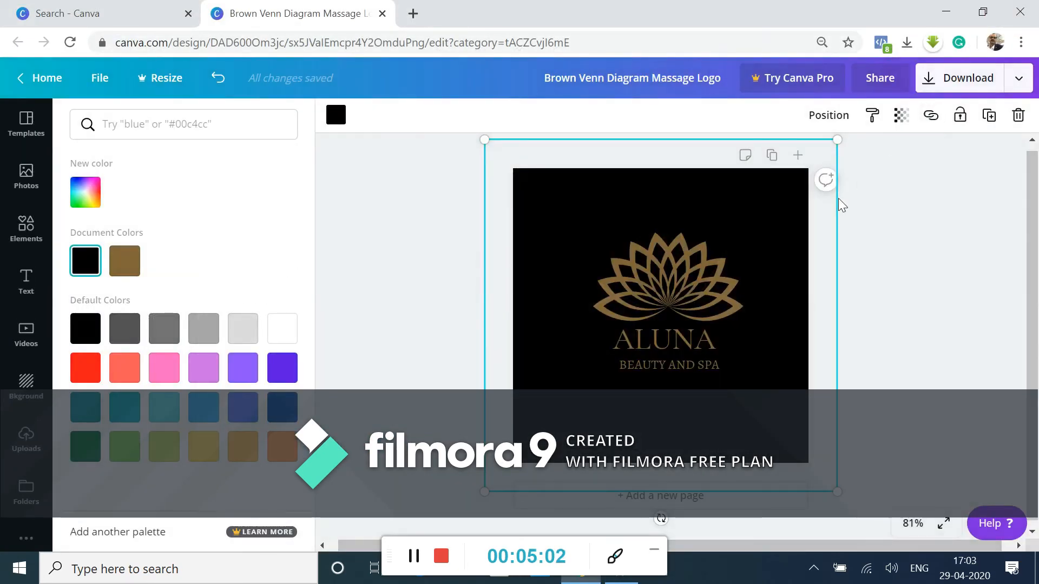
click(395, 167)
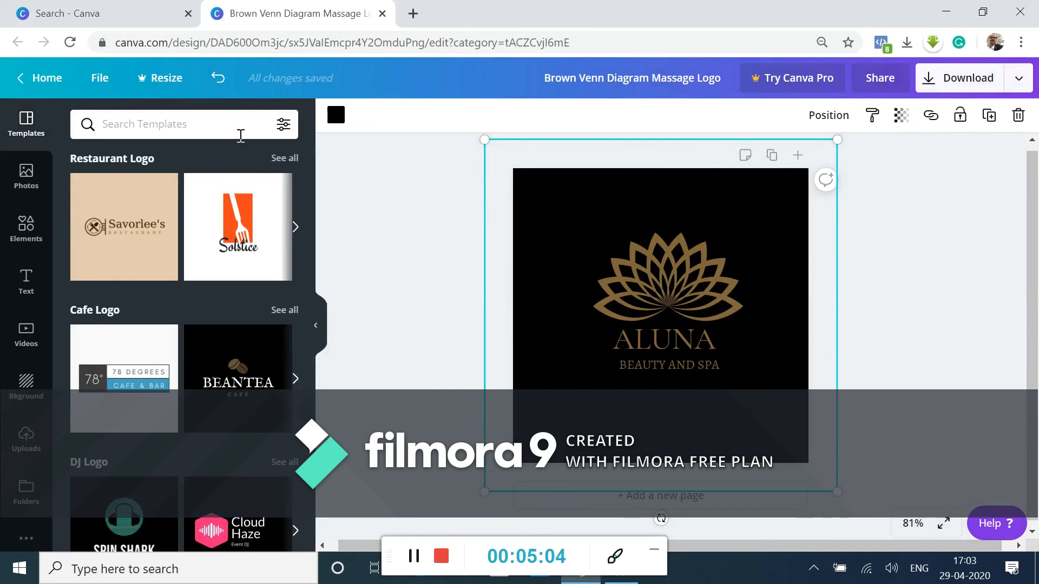
click(16, 227)
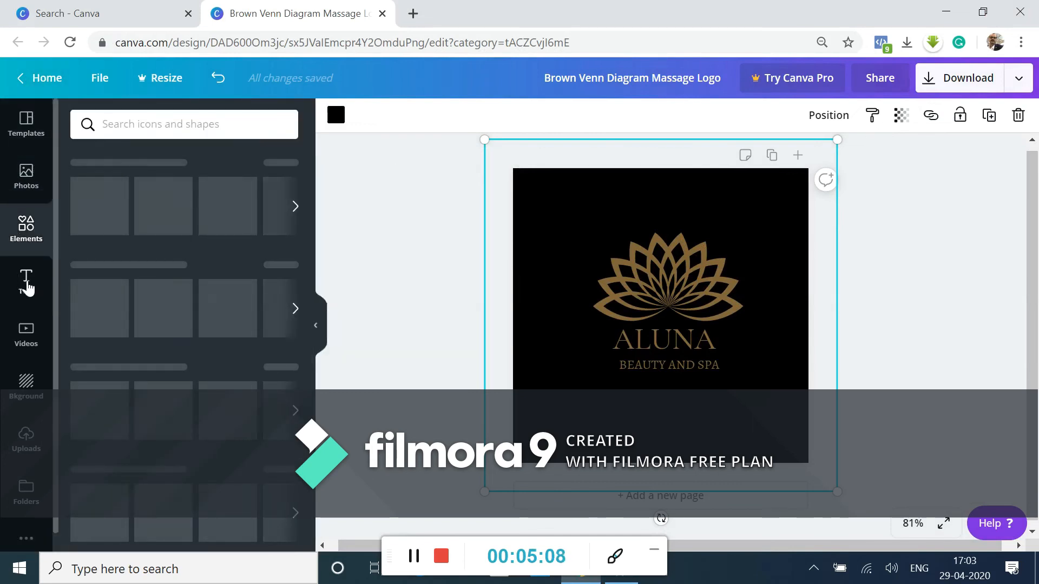